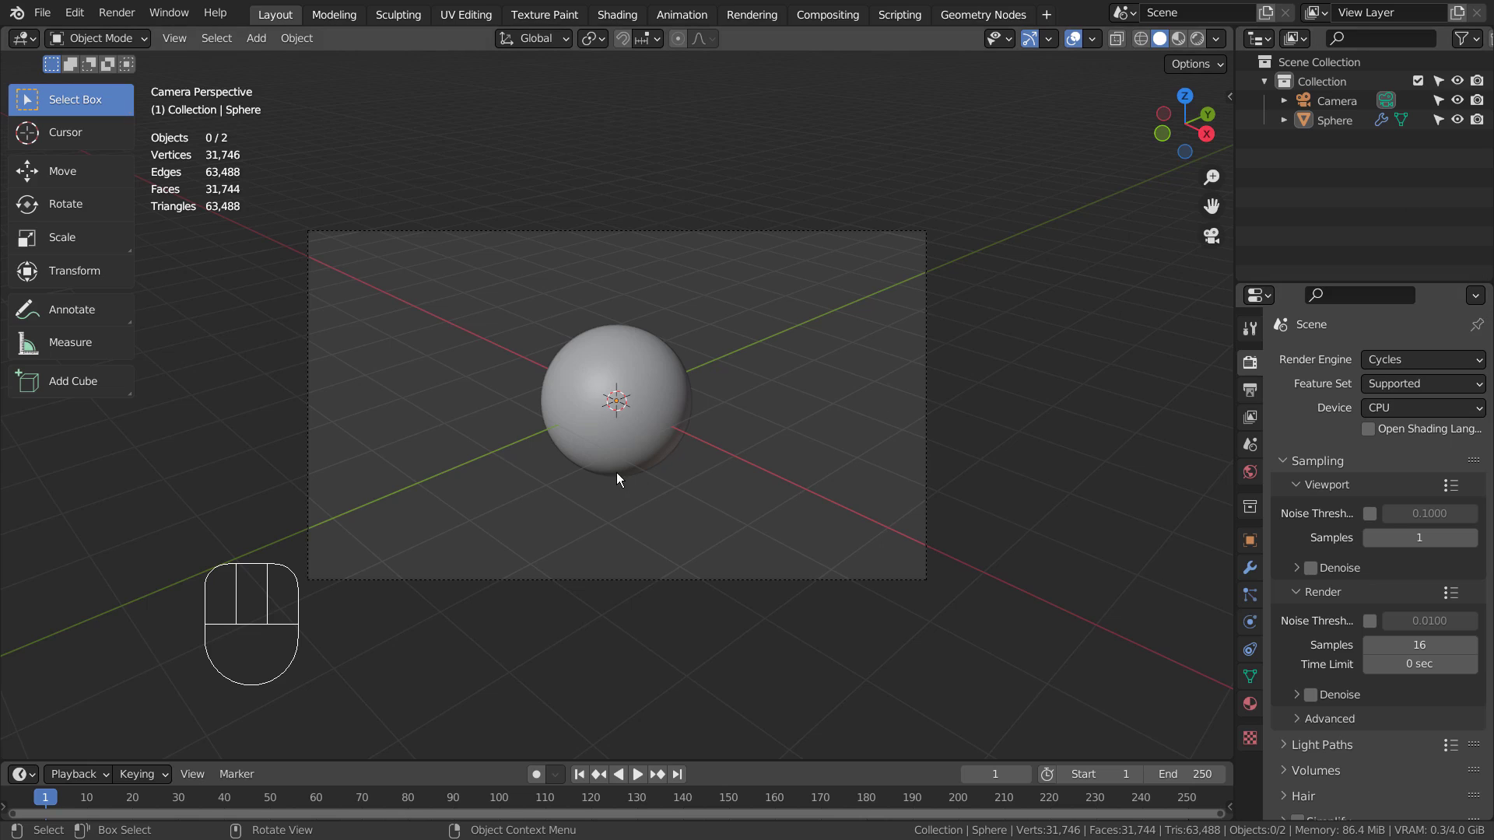
Select the sphere and view it through the camera in Rendered shading.
left_click(617, 430)
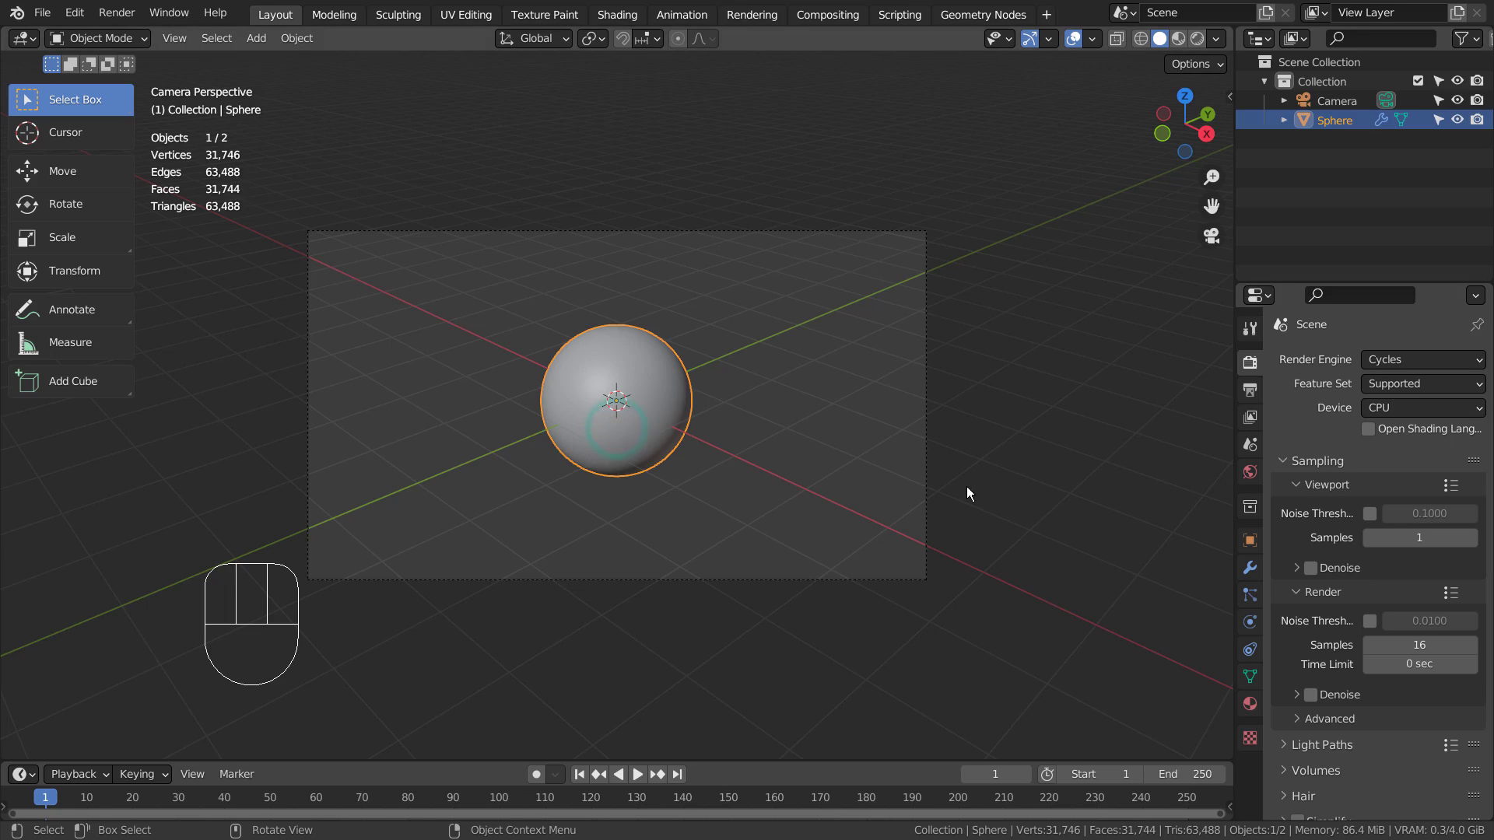
mouse_move(967, 487)
middle_mouse_down("alt")
mouse_move(906, 520)
mouse_move(889, 413)
mouse_move(975, 454)
middle_mouse_up("alt")
key("KP_0")
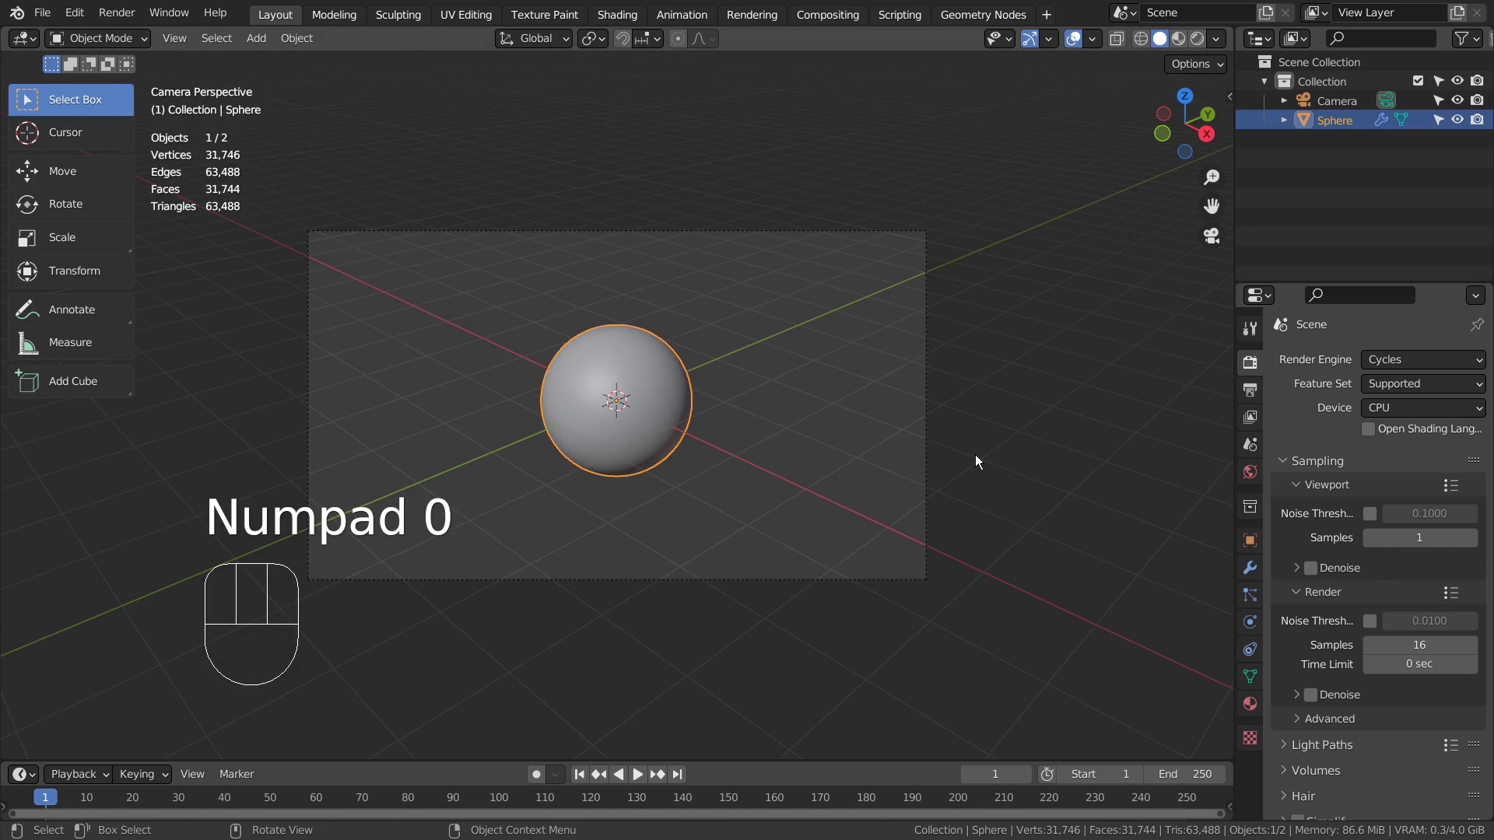
left_click(1180, 38)
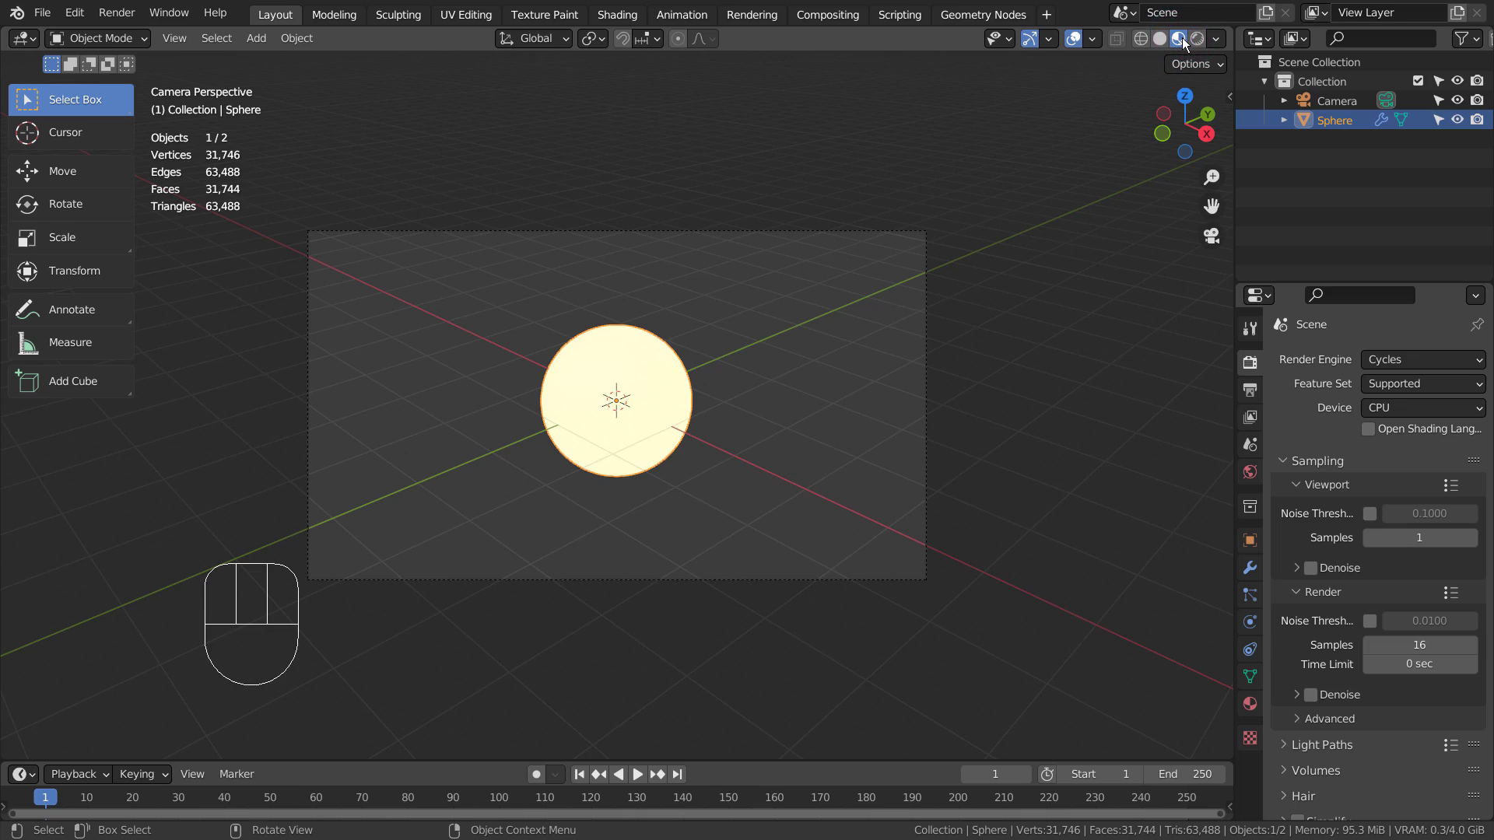
left_click(1197, 38)
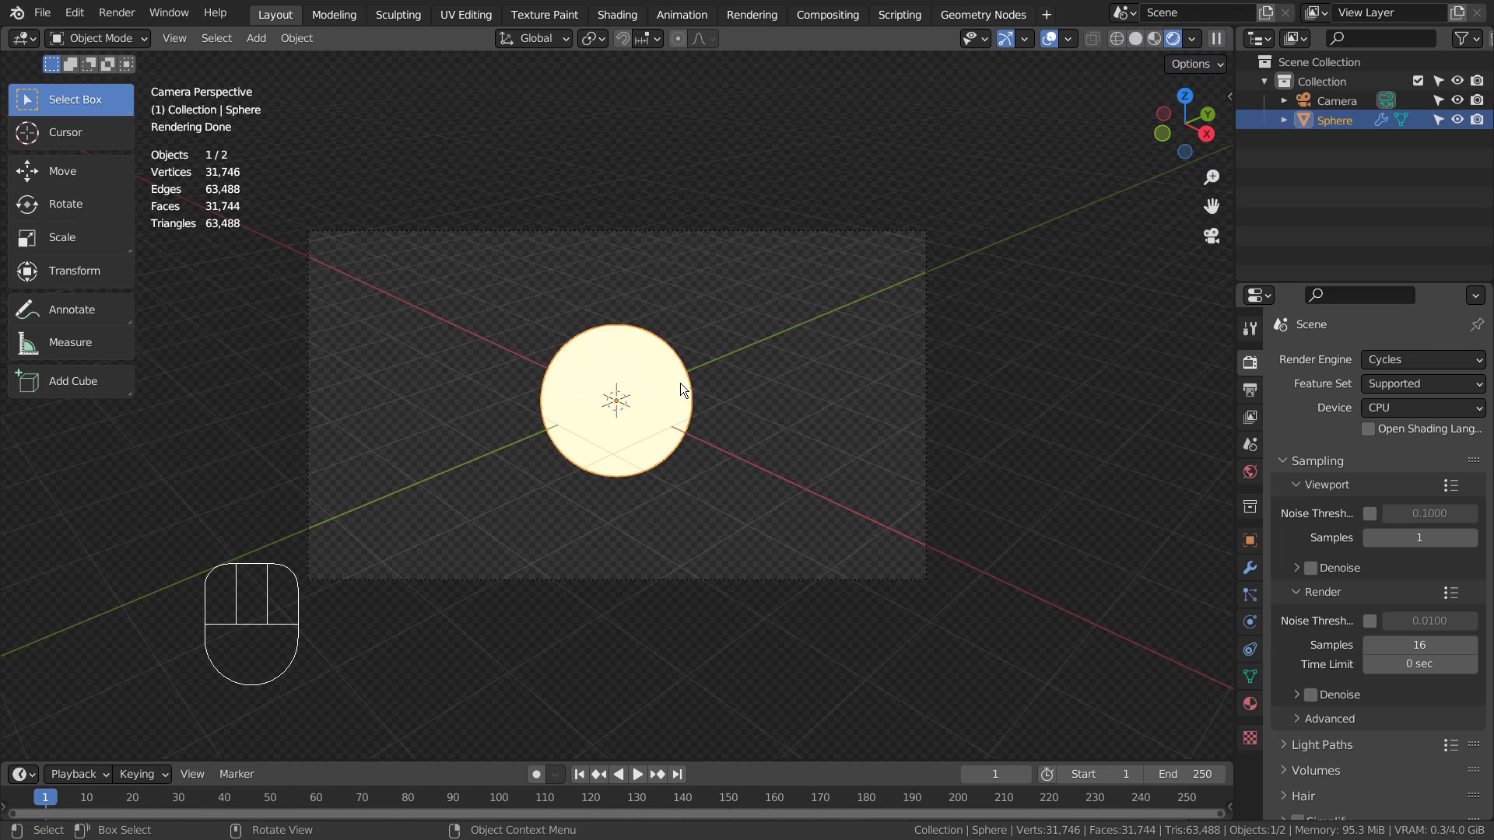
Inspect the sphere's orange emissive Principled BSDF material in a maximized Material Properties editor.
left_click(1250, 704)
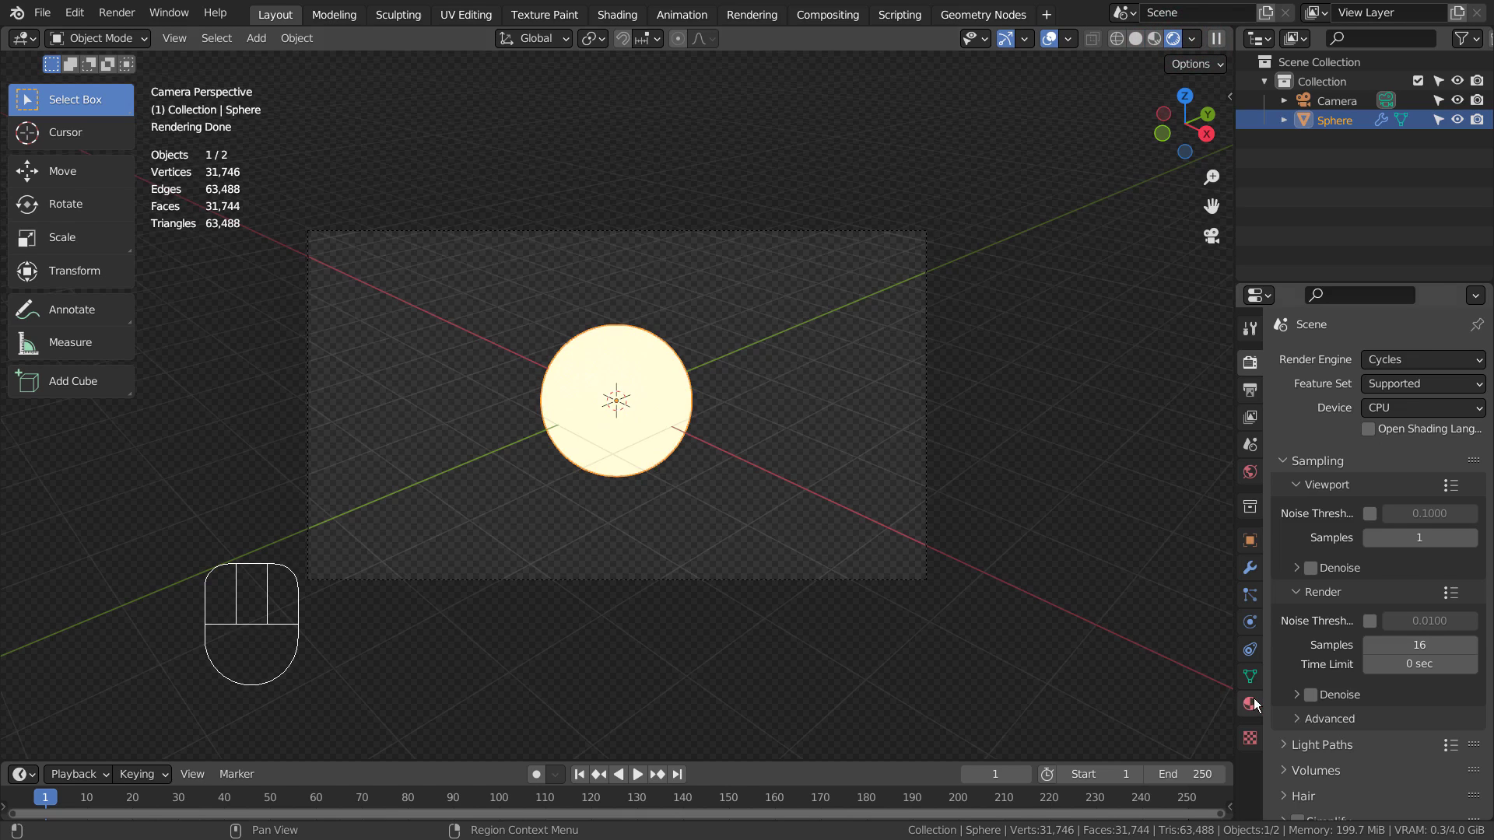
key("ctrl+space")
scroll(1248, 560, "down", 2)
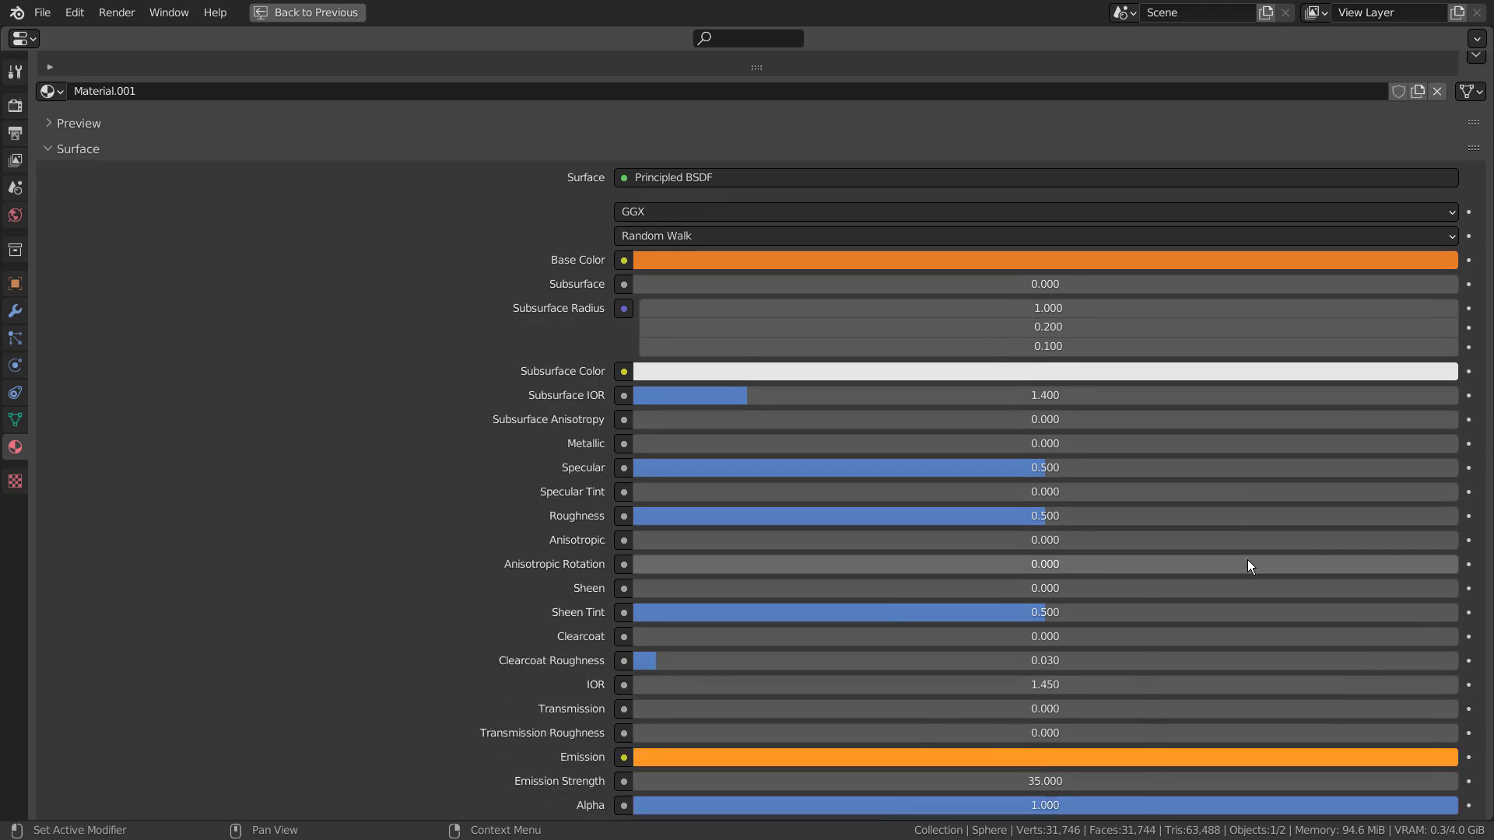
scroll(1247, 561, "down", 2)
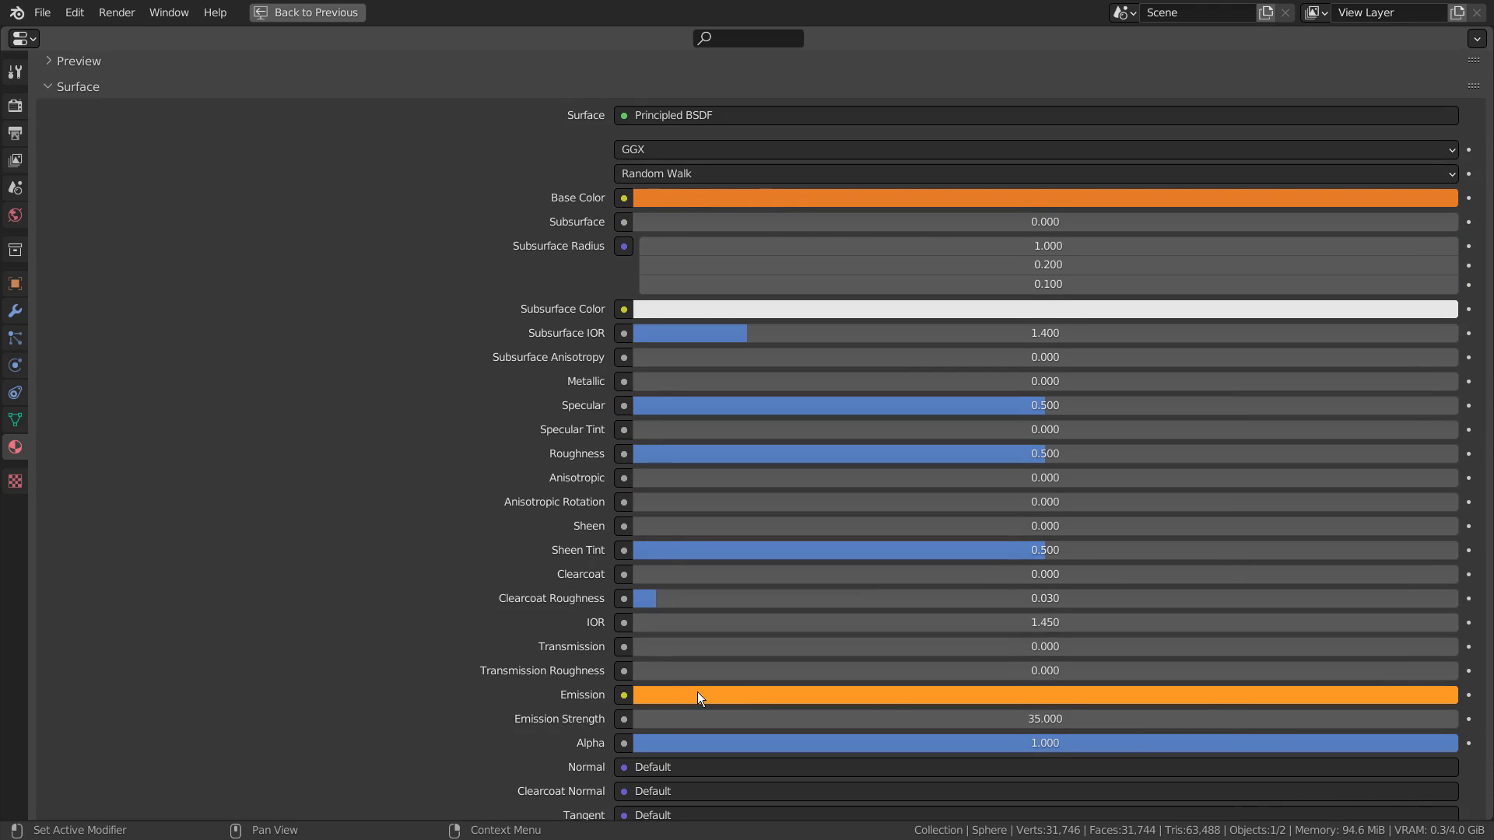
mouse_move(1046, 719)
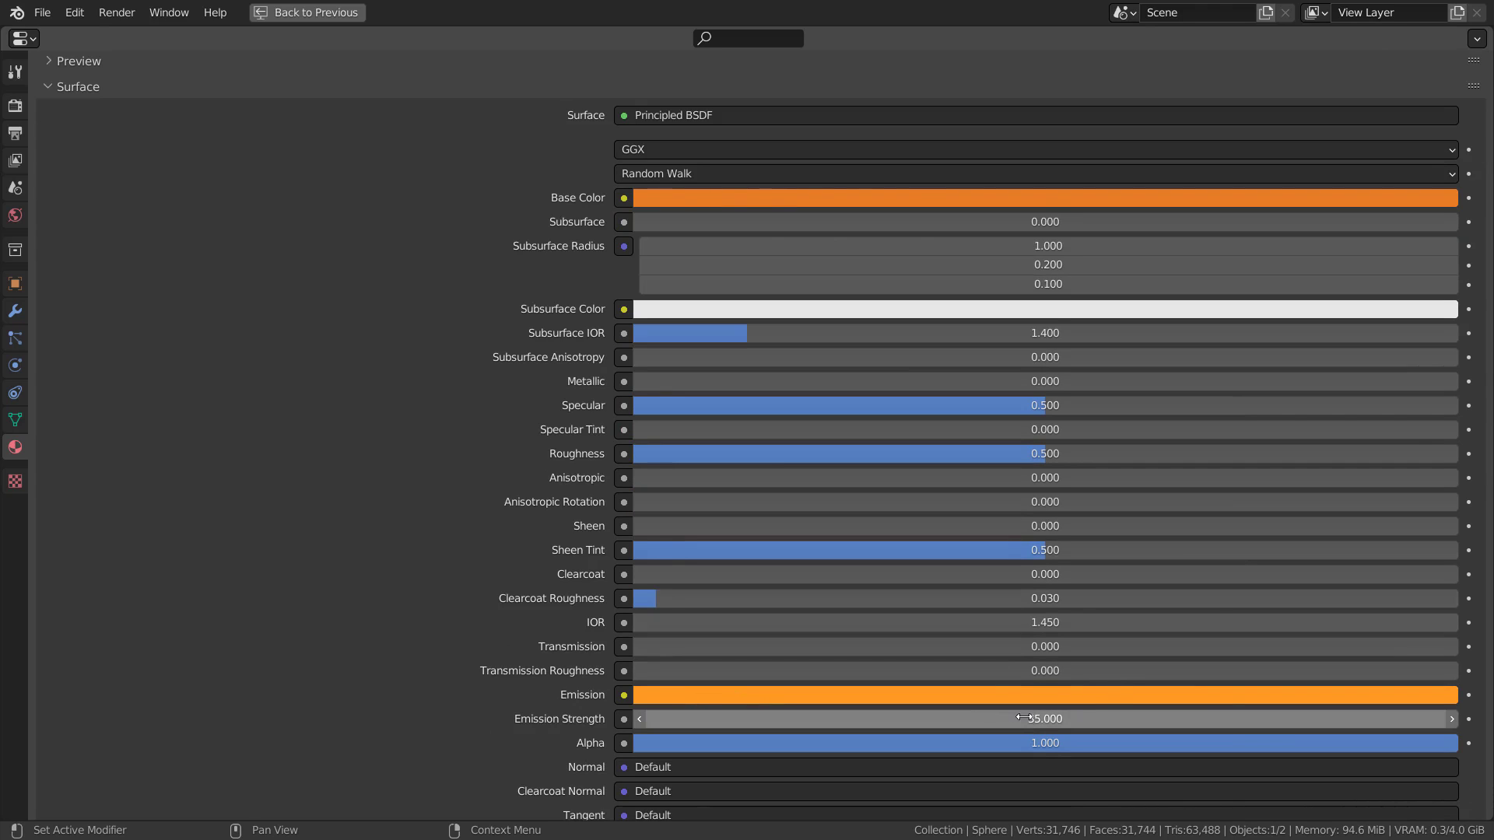
key("ctrl+space")
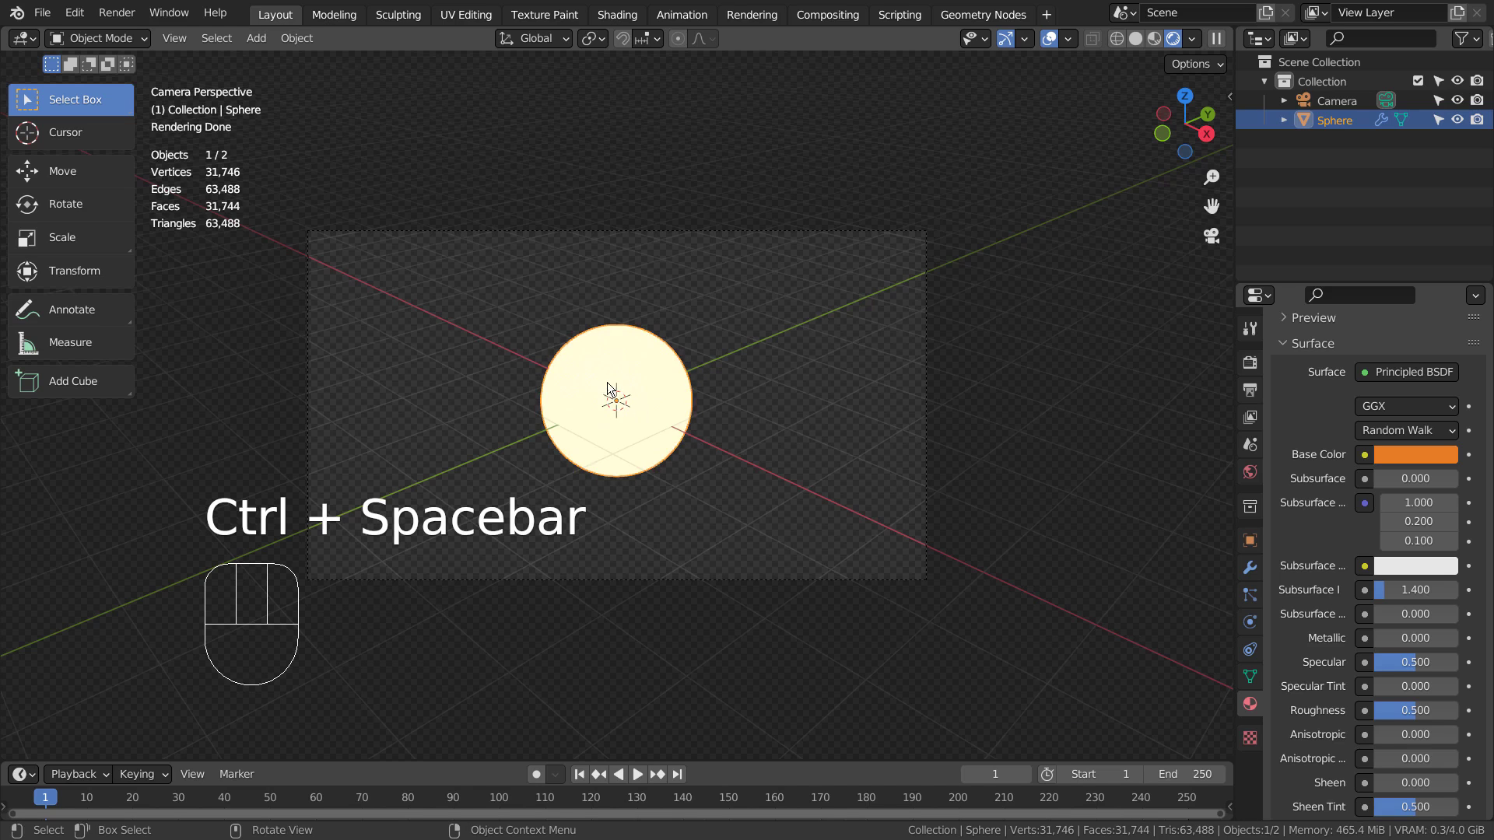
Review the forest.exr world background and the Film > Transparent render option.
left_click(1248, 473)
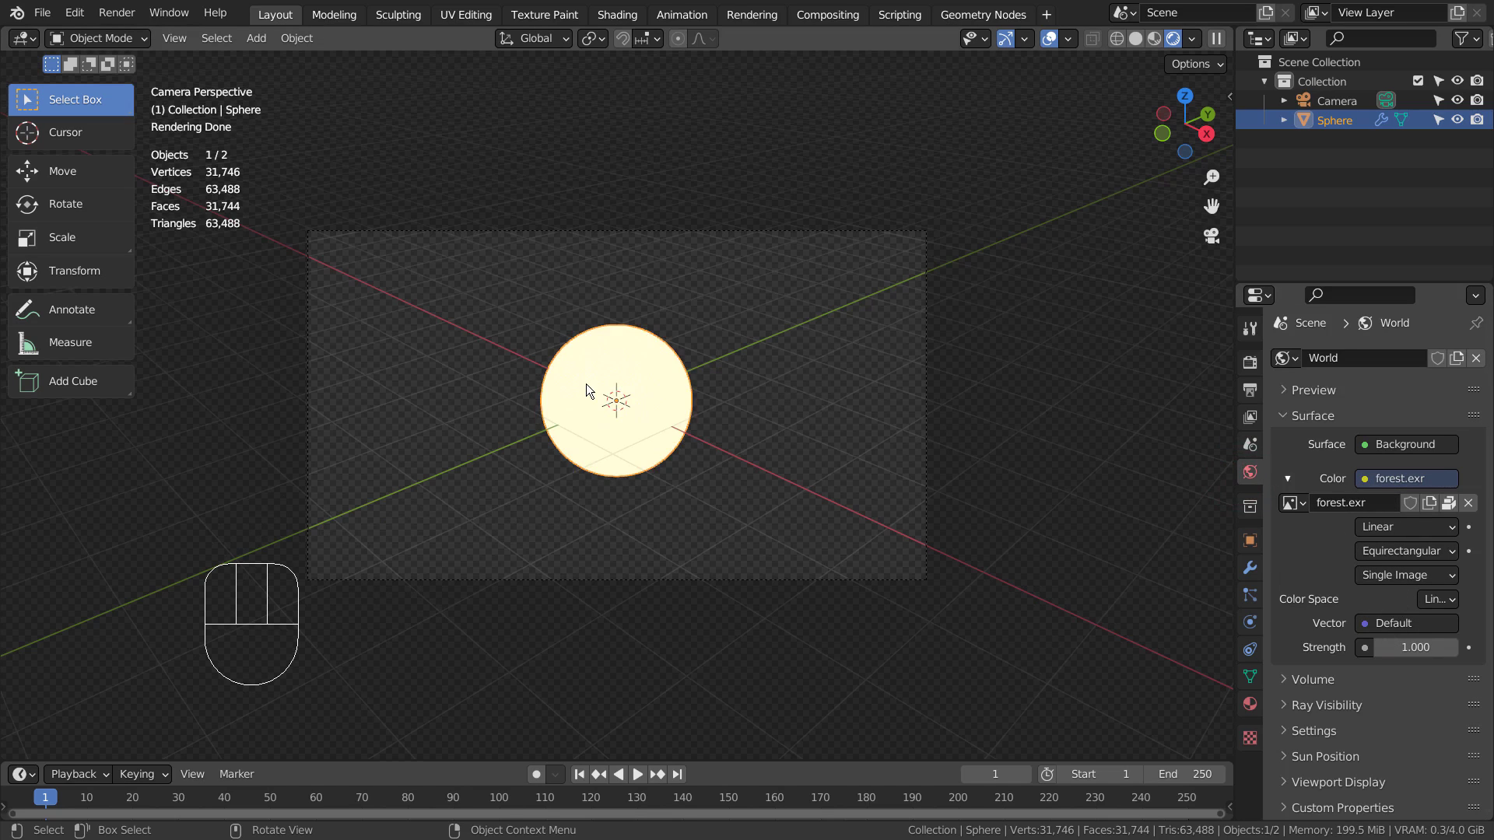
left_click(1249, 362)
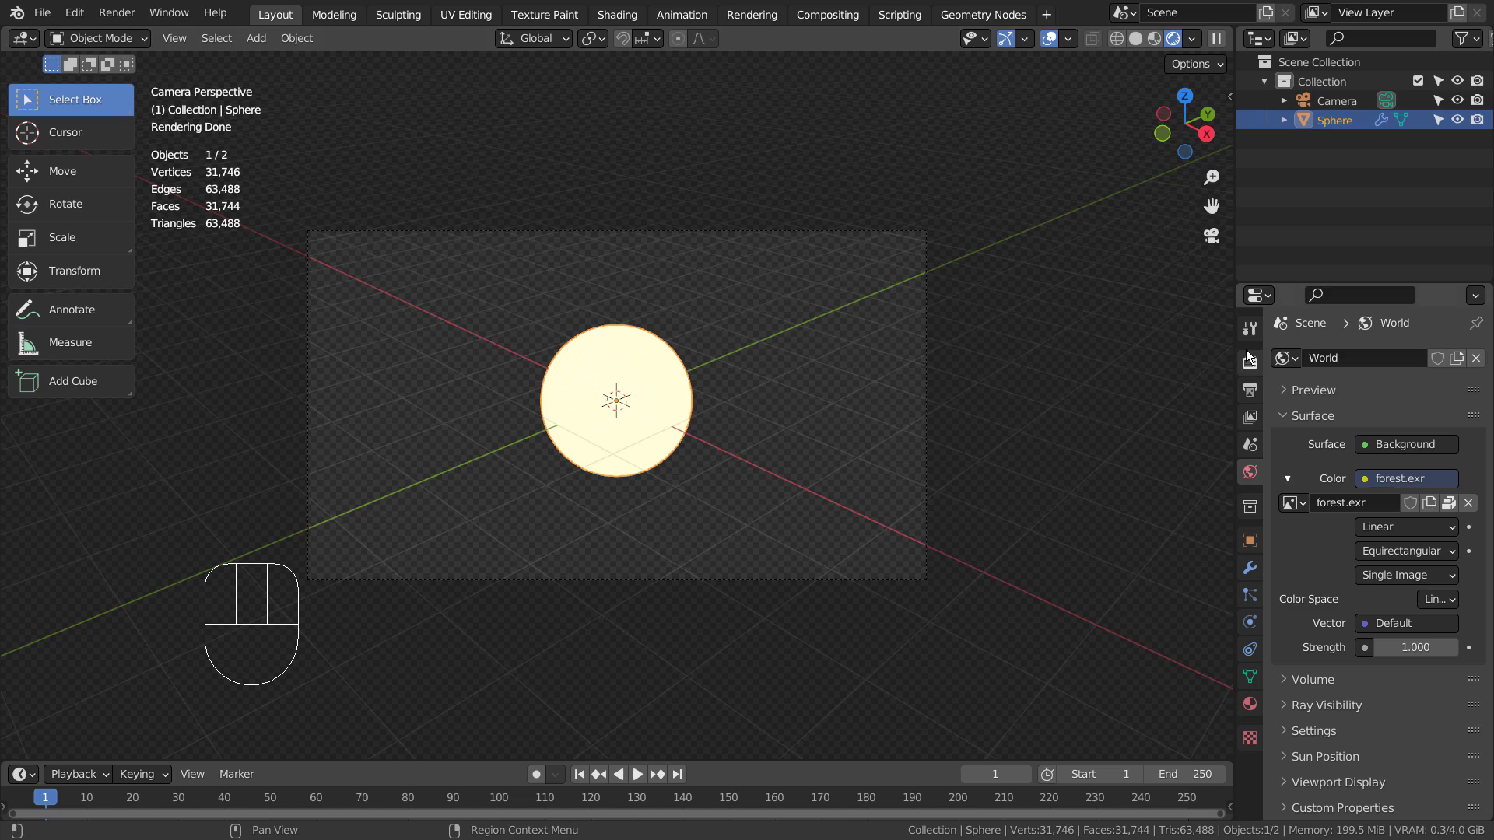
scroll(1299, 617, "down", 3)
scroll(1298, 617, "down", 2)
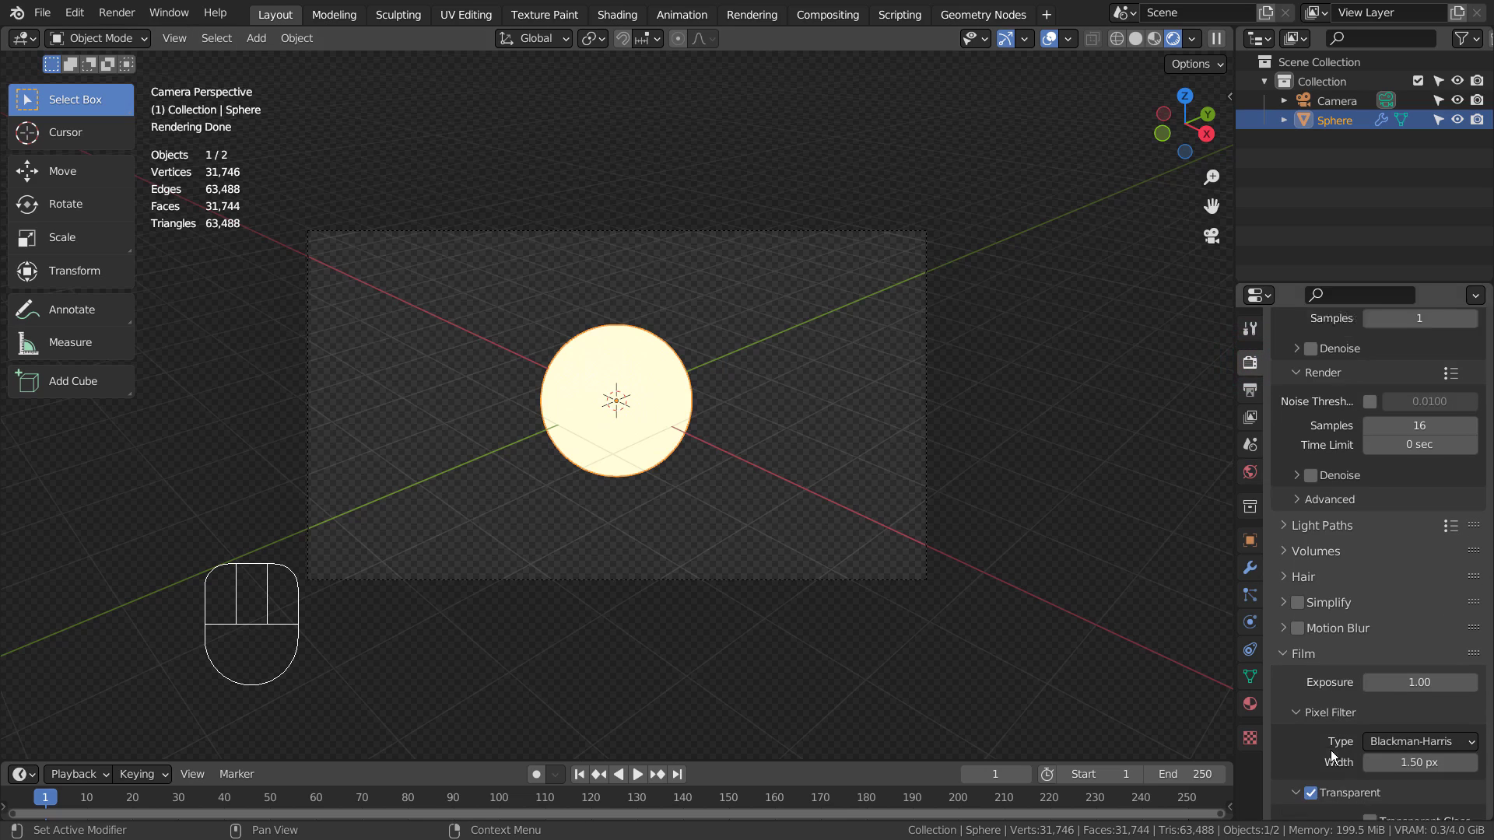
scroll(1354, 700, "up", 5)
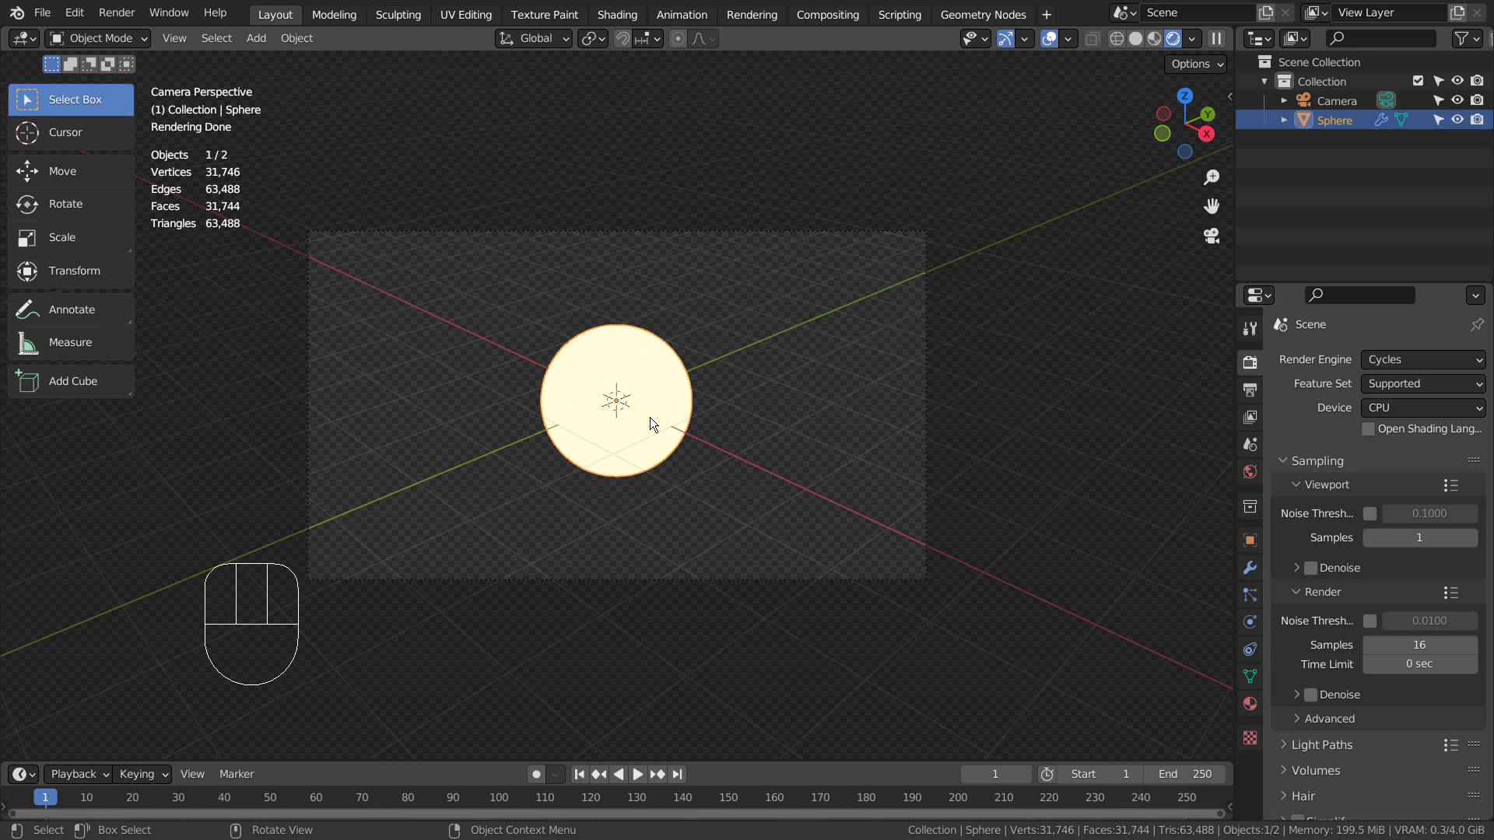
With compositing nodes off, render frame 1 as a plain yellowish sphere and close the result.
left_click(823, 15)
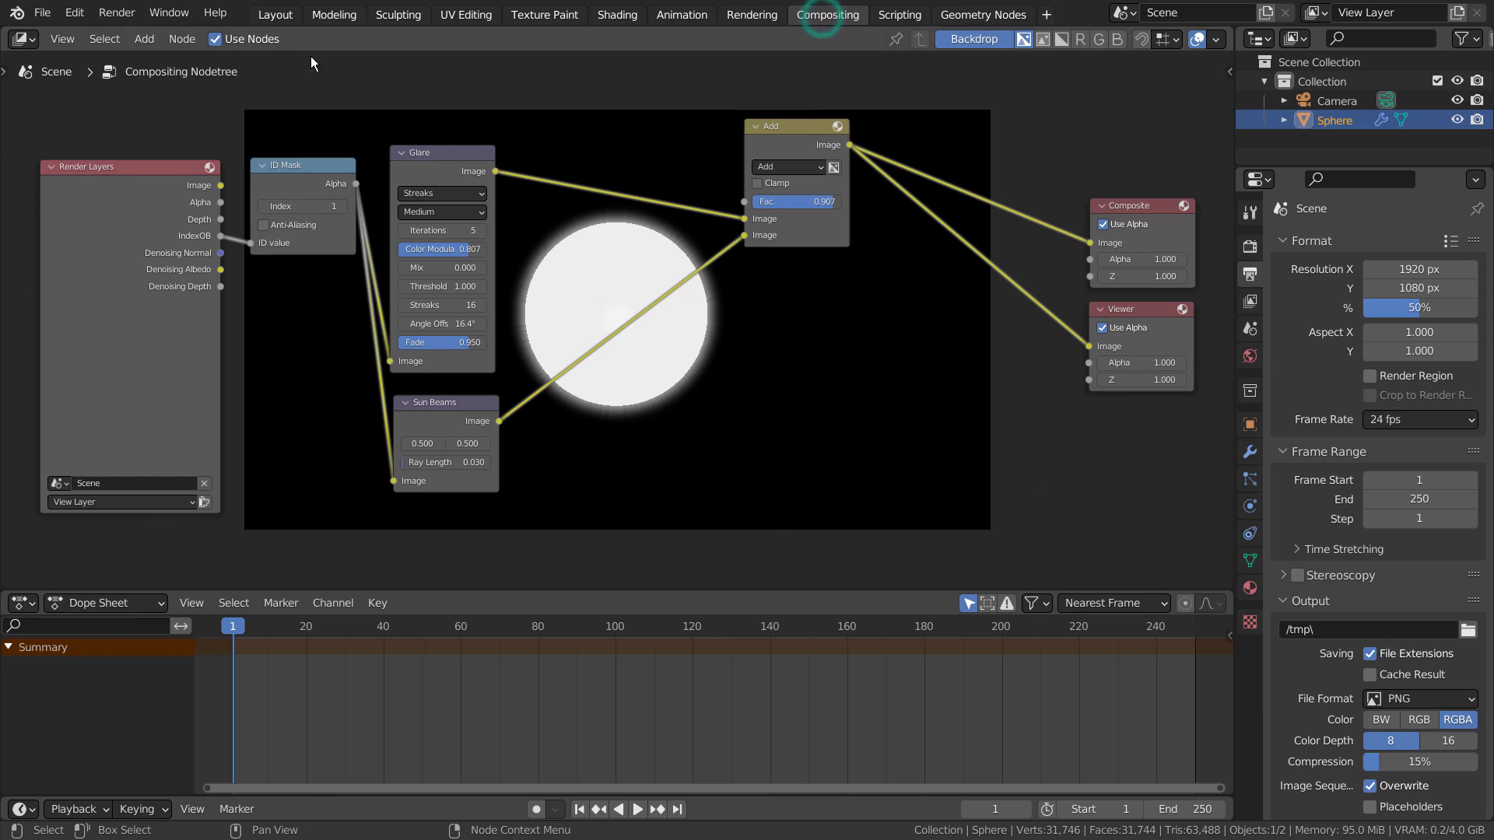
left_click(277, 15)
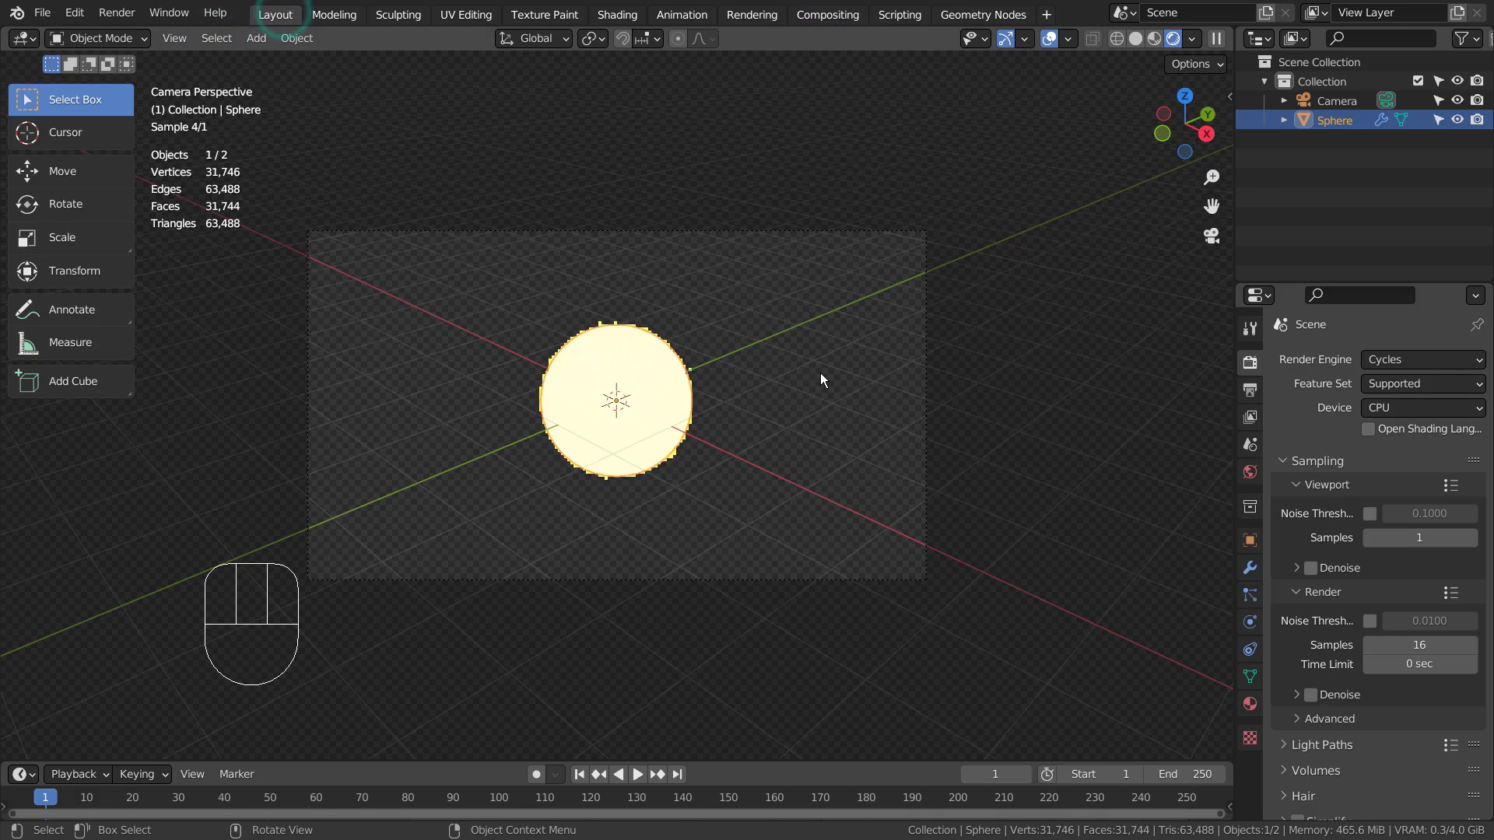
key("F12")
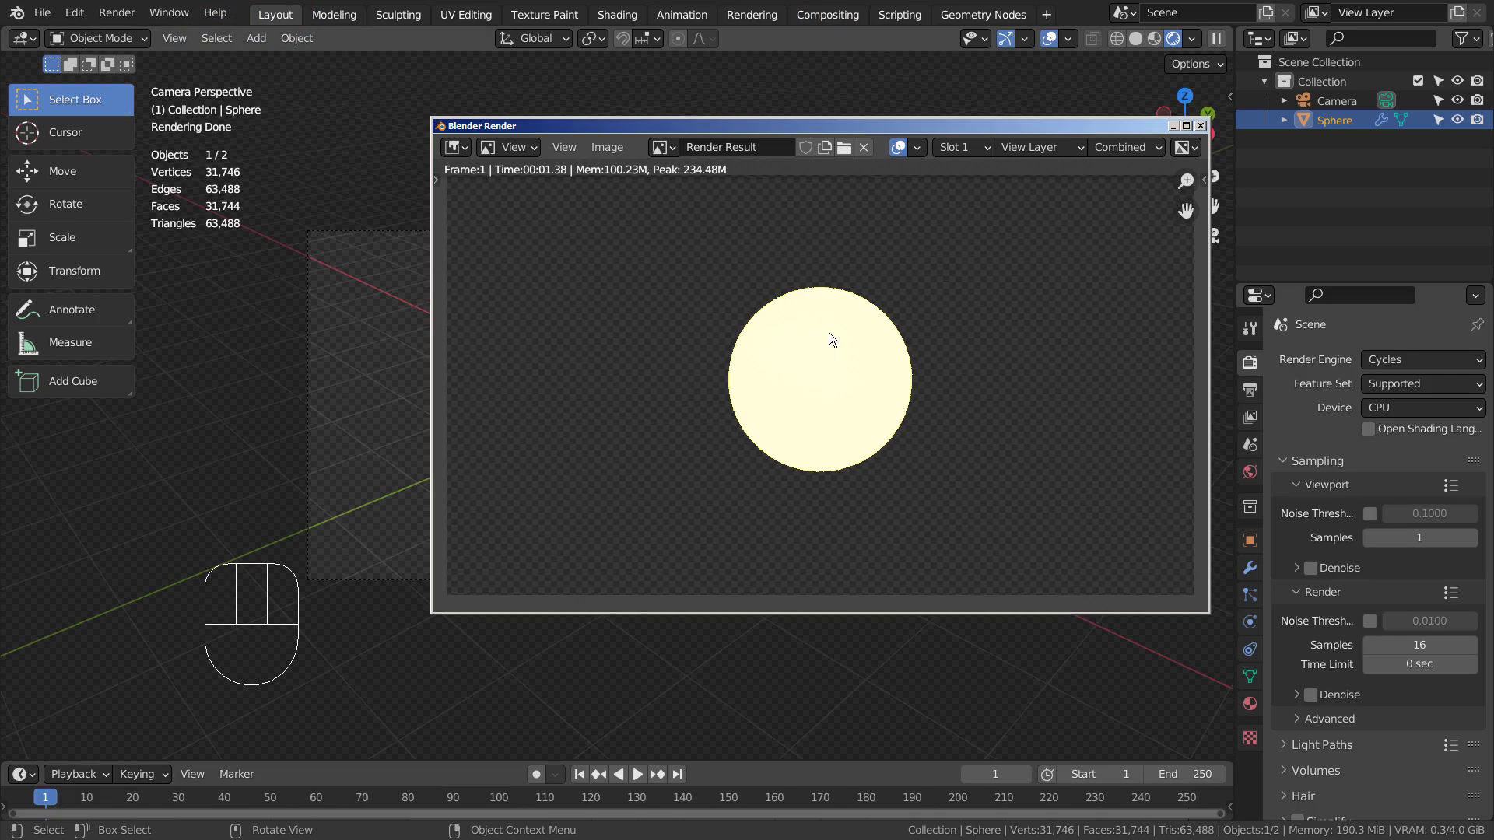
left_click(1200, 125)
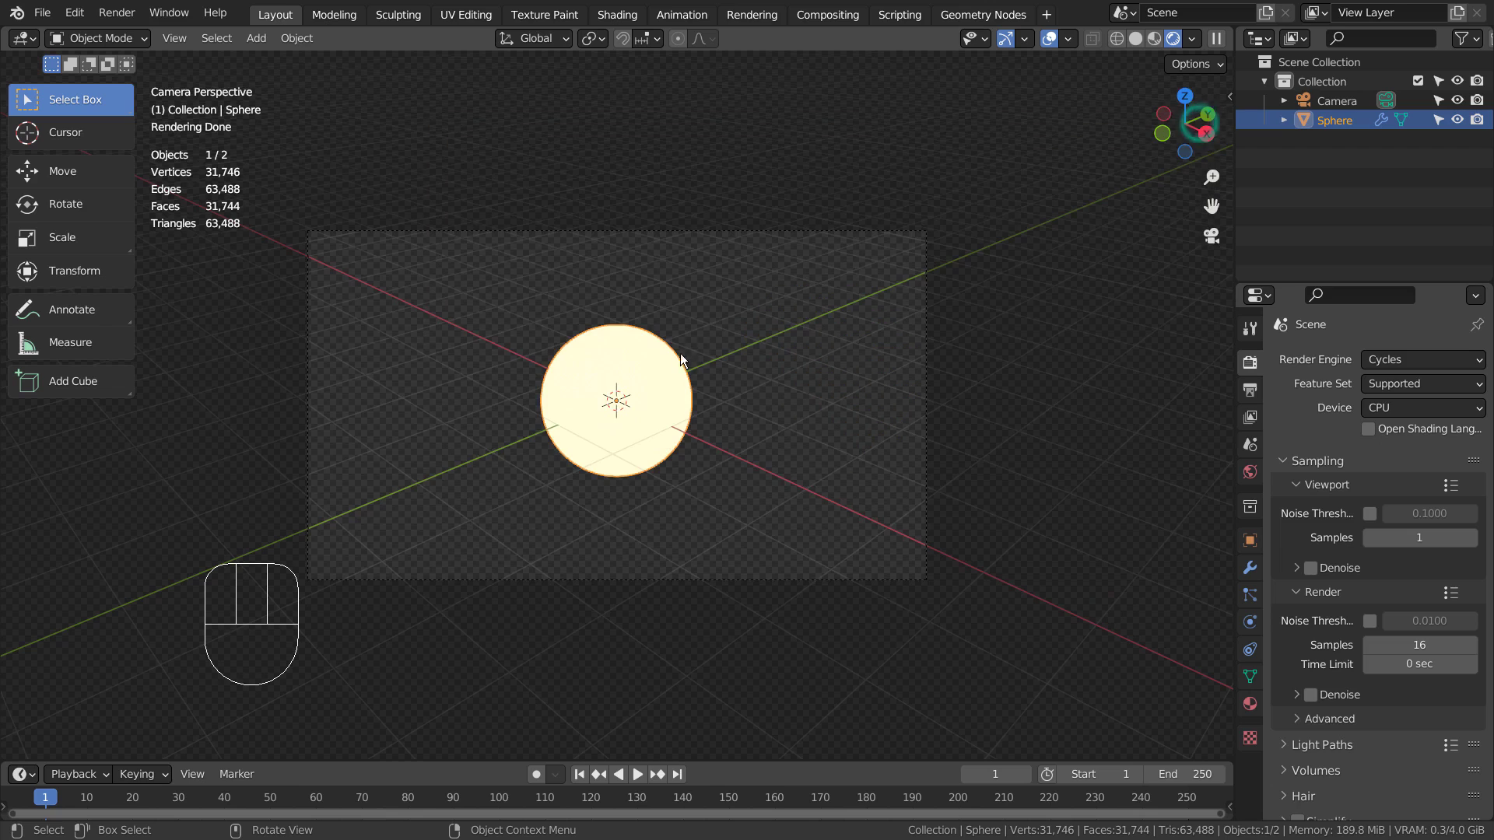
With compositing nodes on, render frame 1 as a white haloed sphere and close the result.
left_click(839, 13)
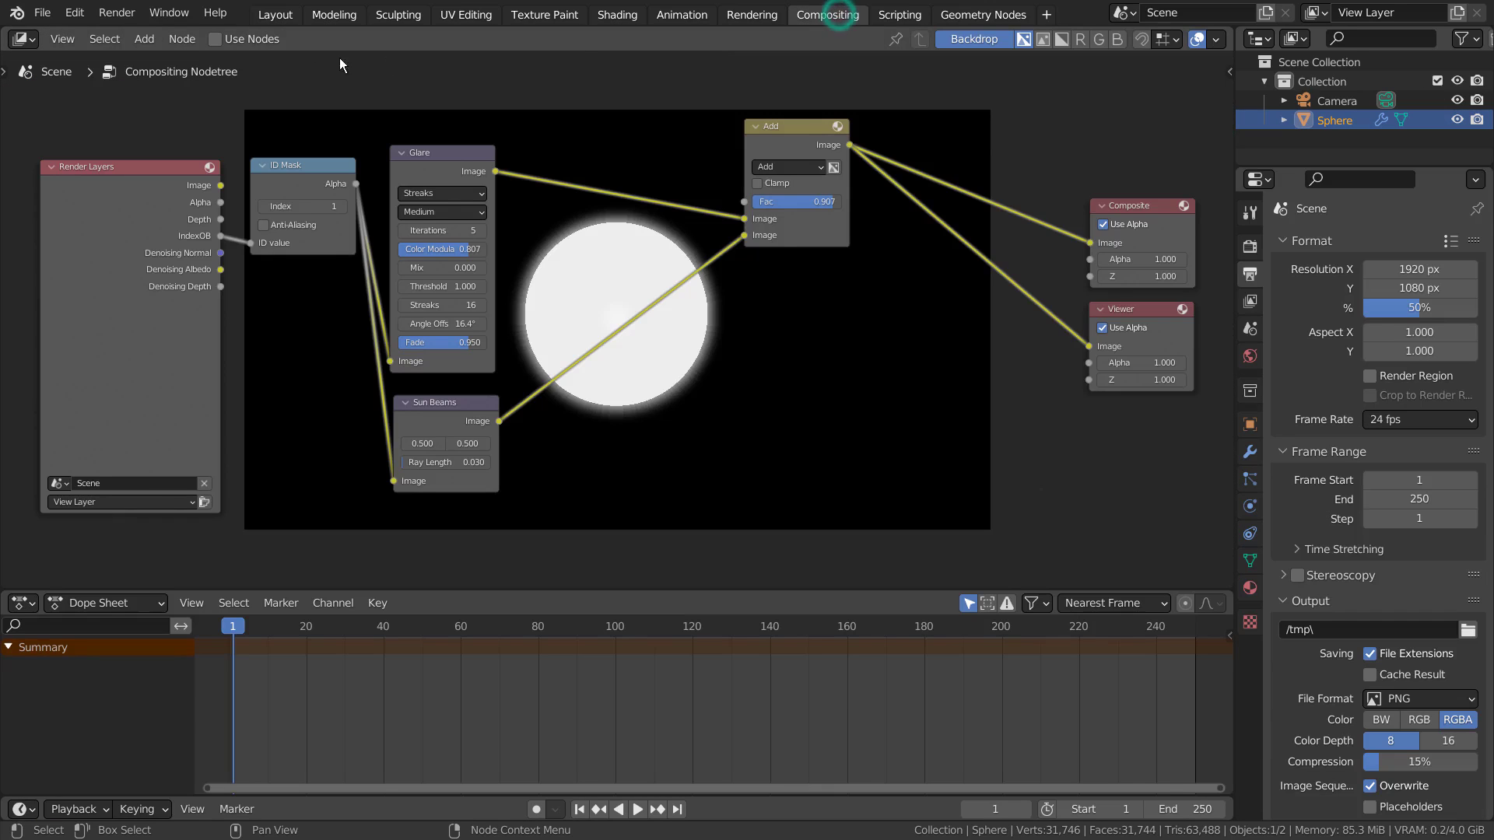
left_click(275, 15)
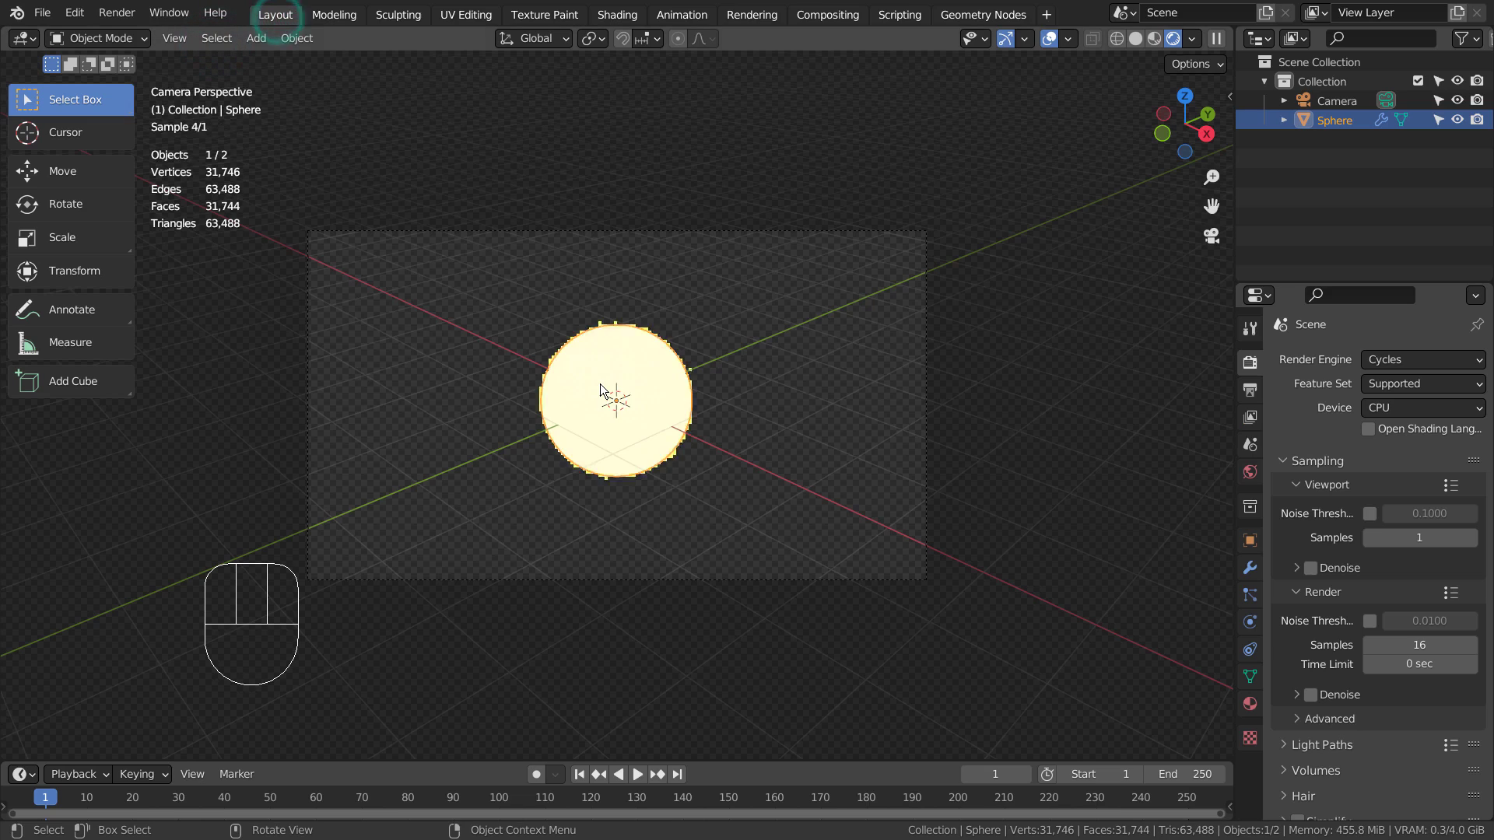
key("F12")
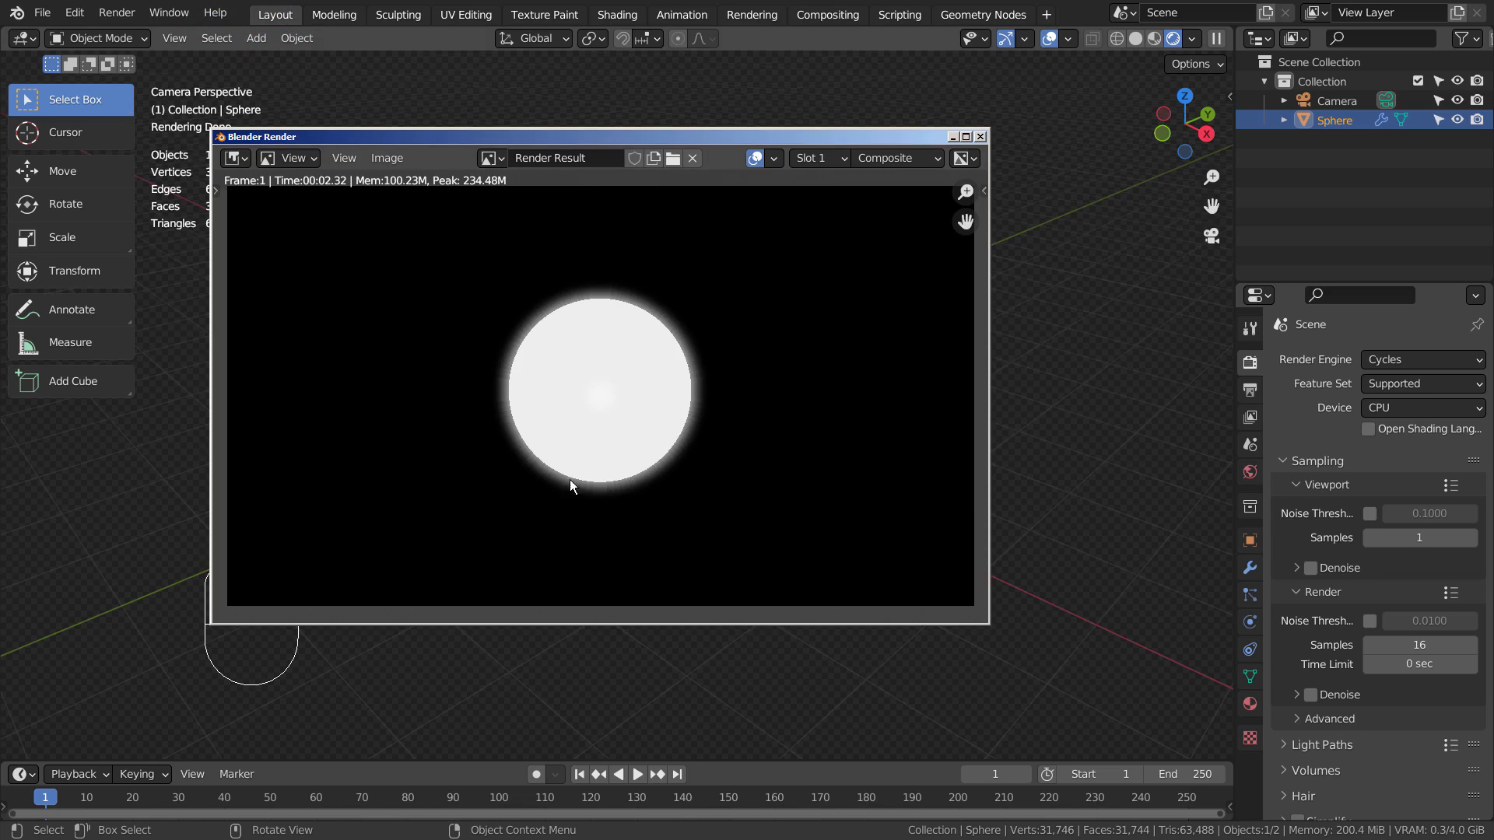
scroll(676, 352, "up", 3)
scroll(676, 352, "up", 1)
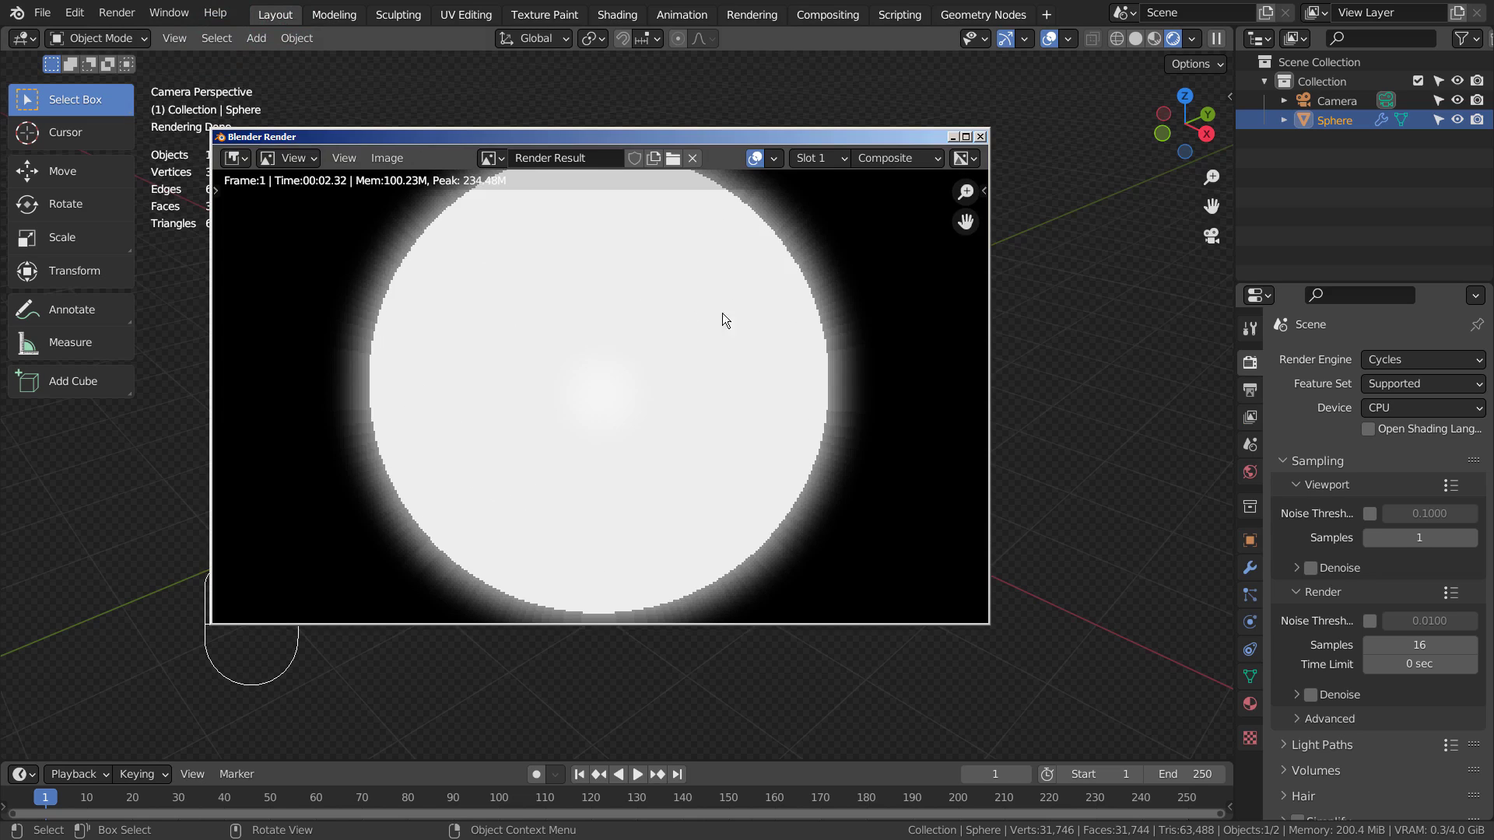
scroll(844, 474, "down", 2)
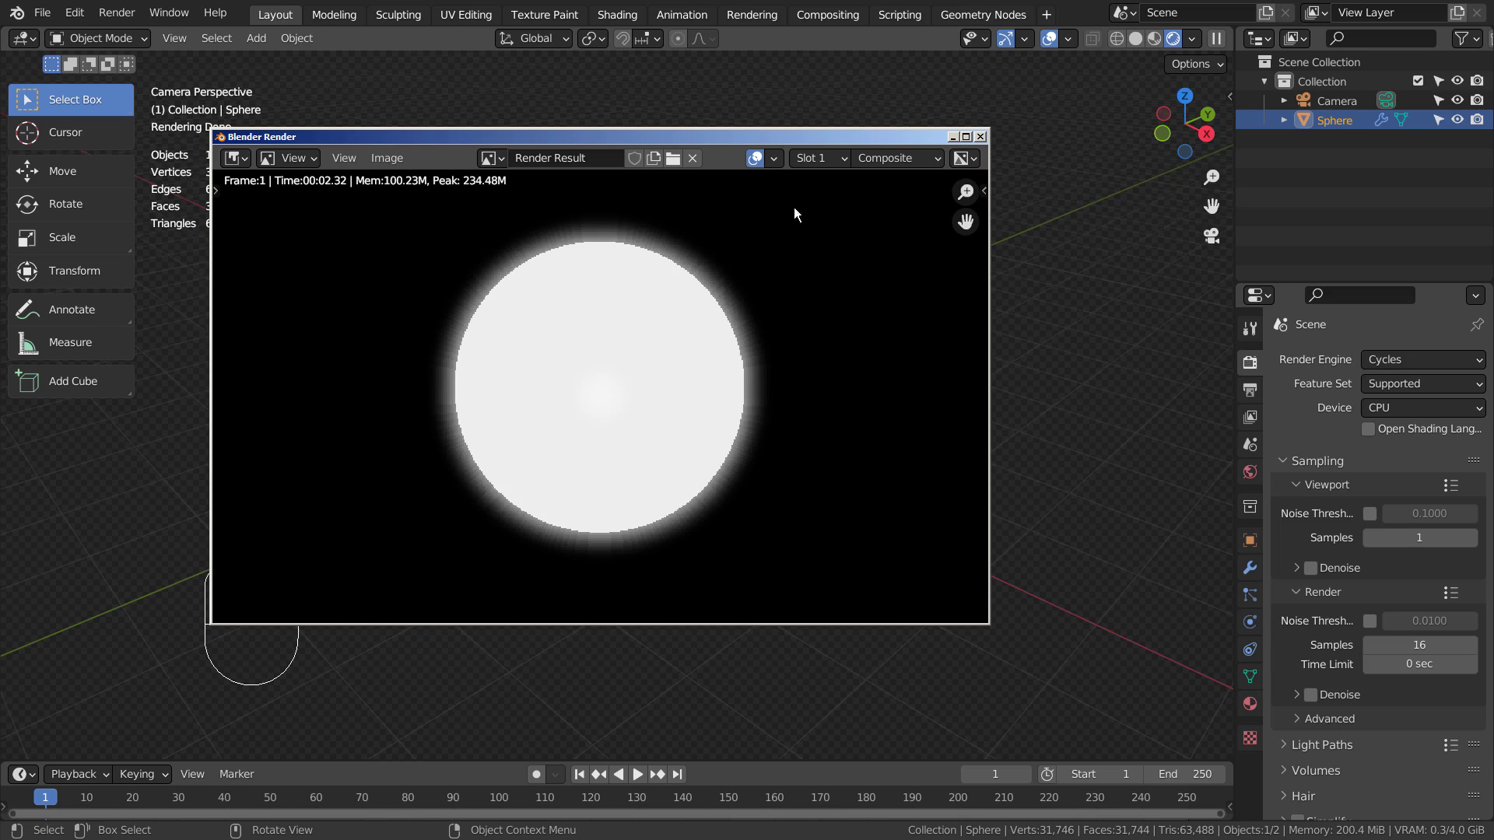
left_click(979, 137)
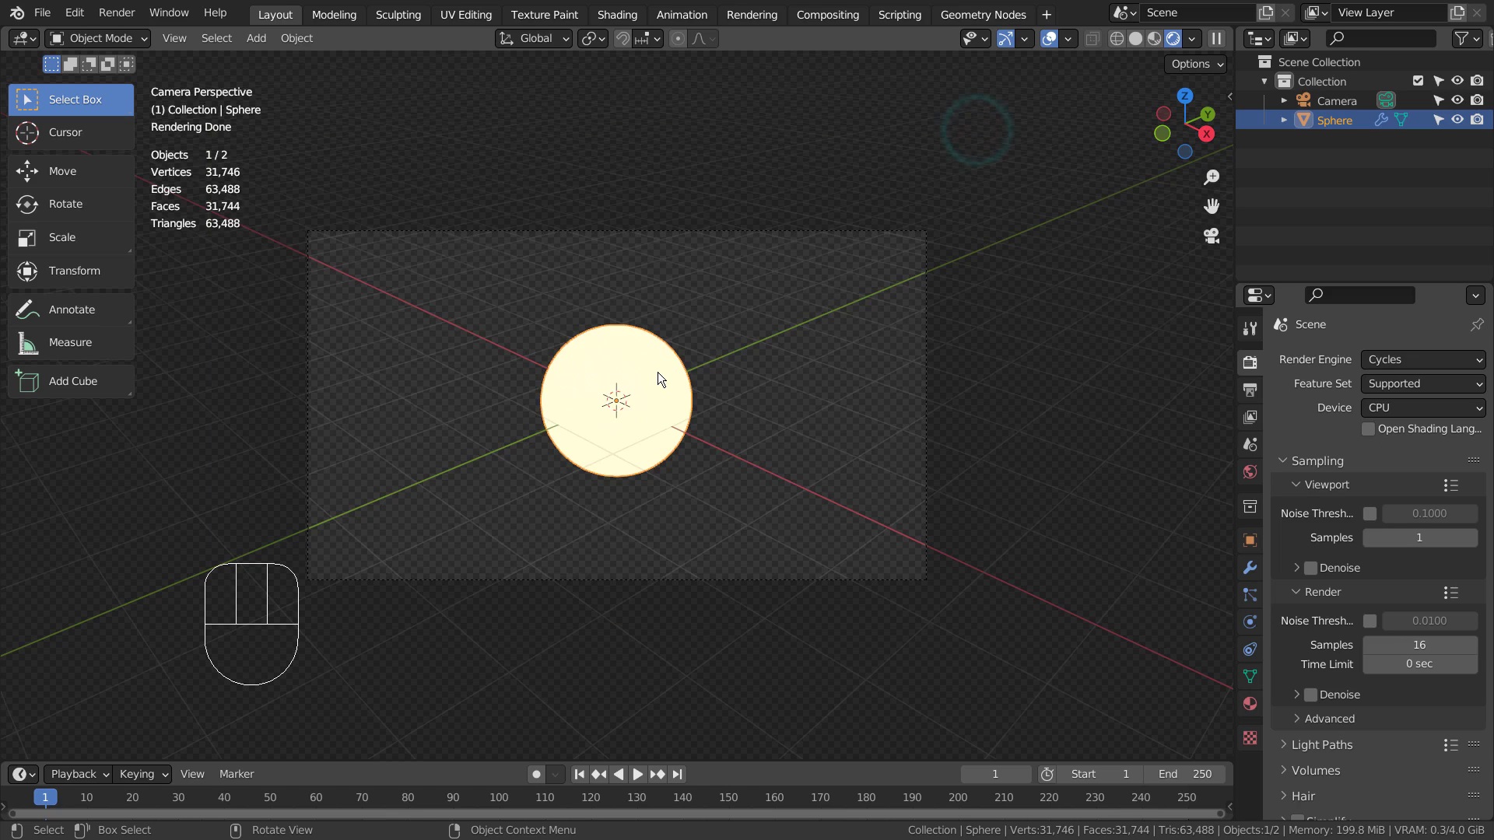
left_click(844, 23)
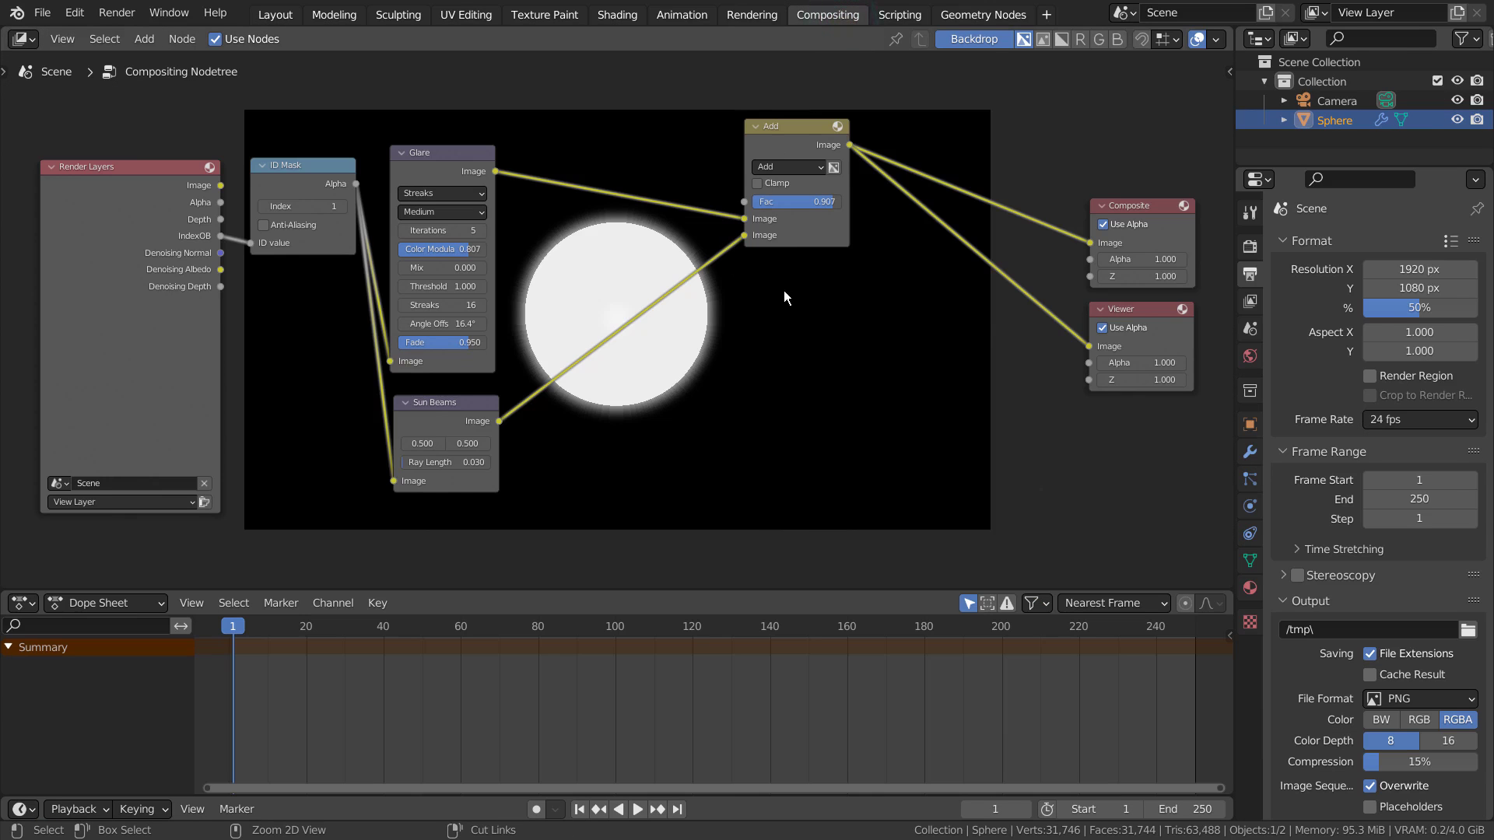
key("ctrl+space")
key("Home")
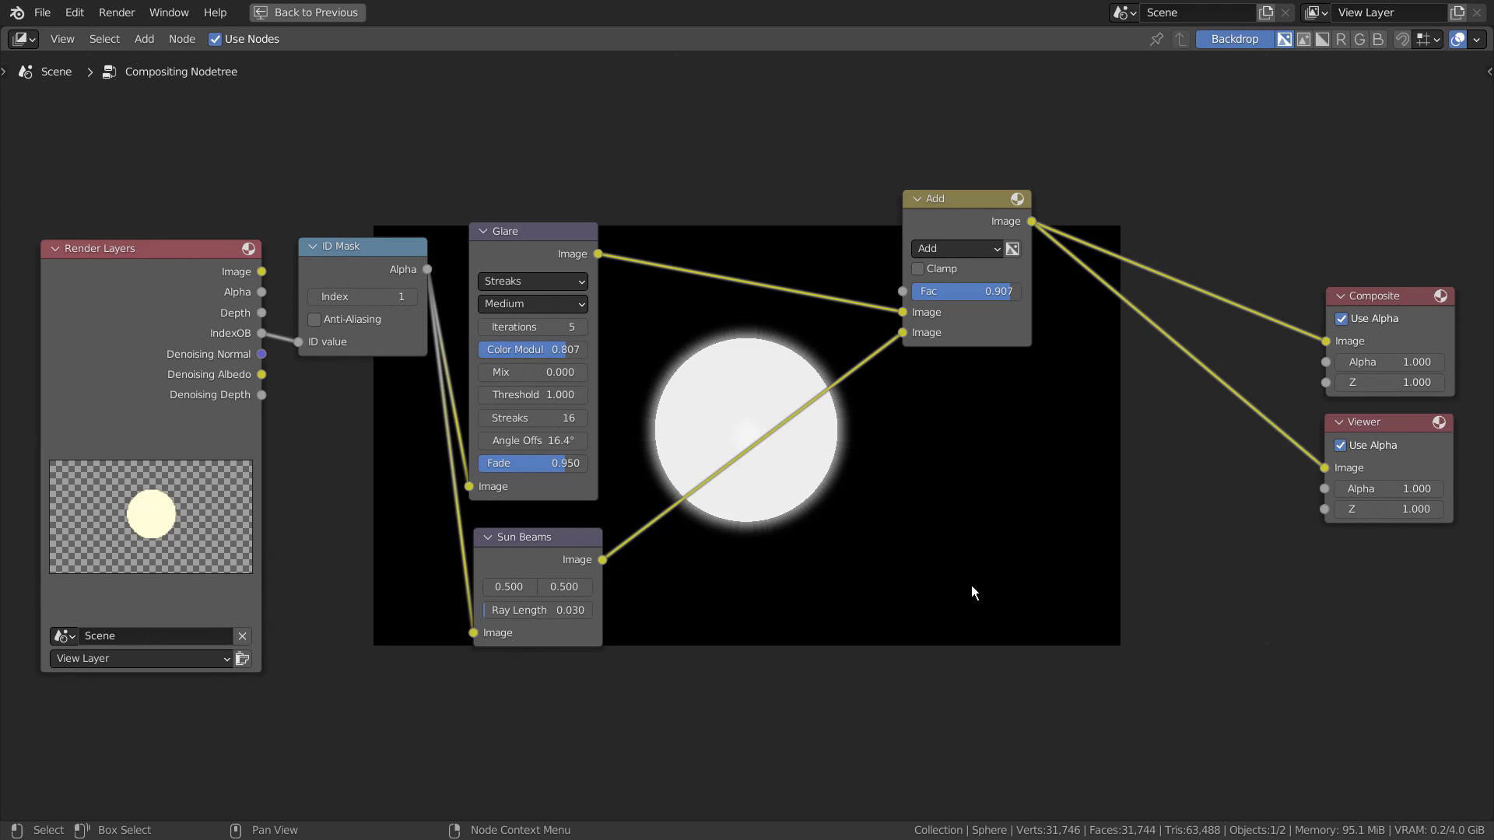
left_click(532, 239)
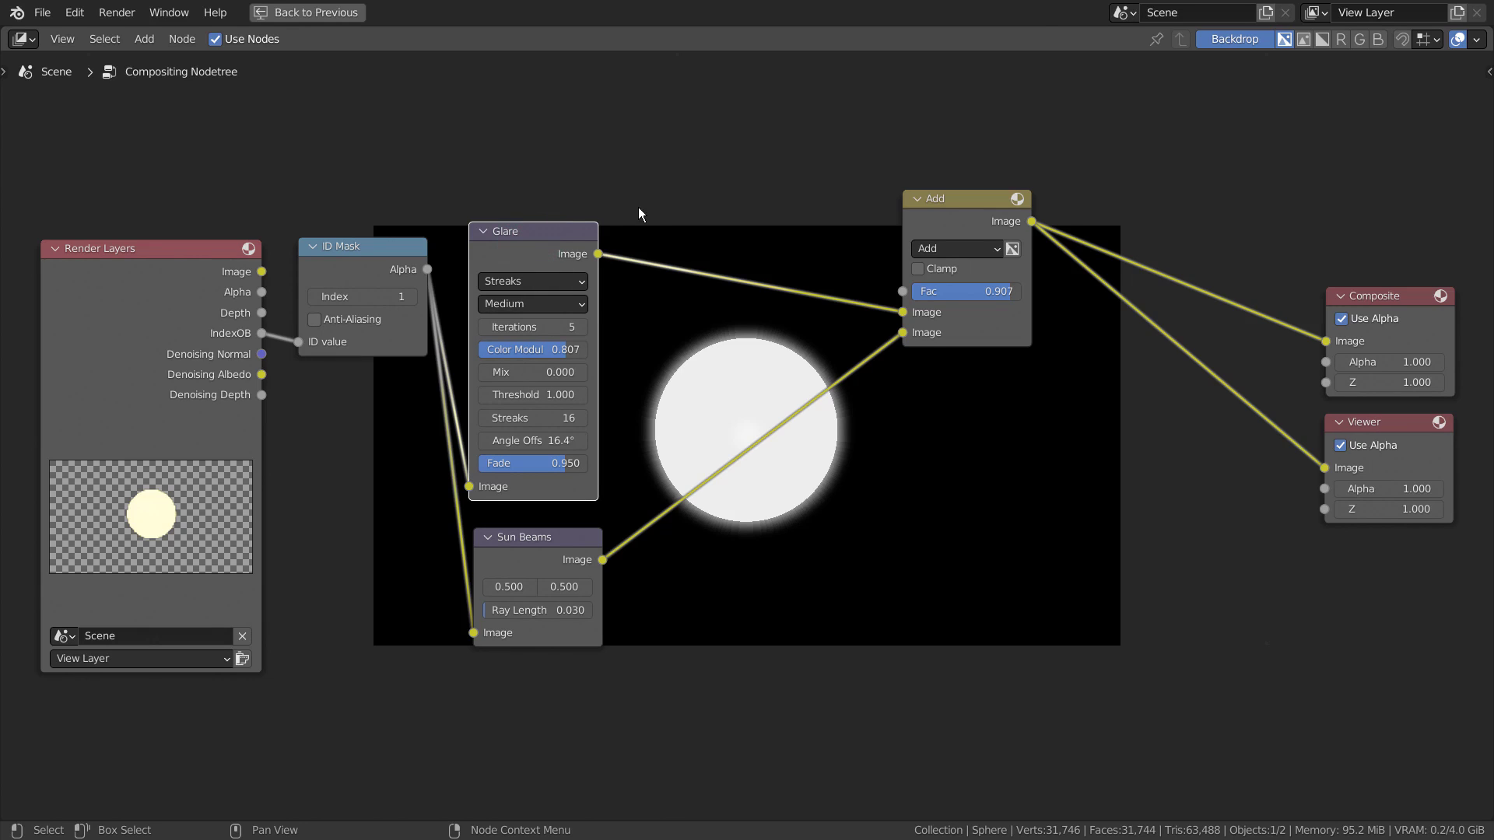
key("ctrl+space")
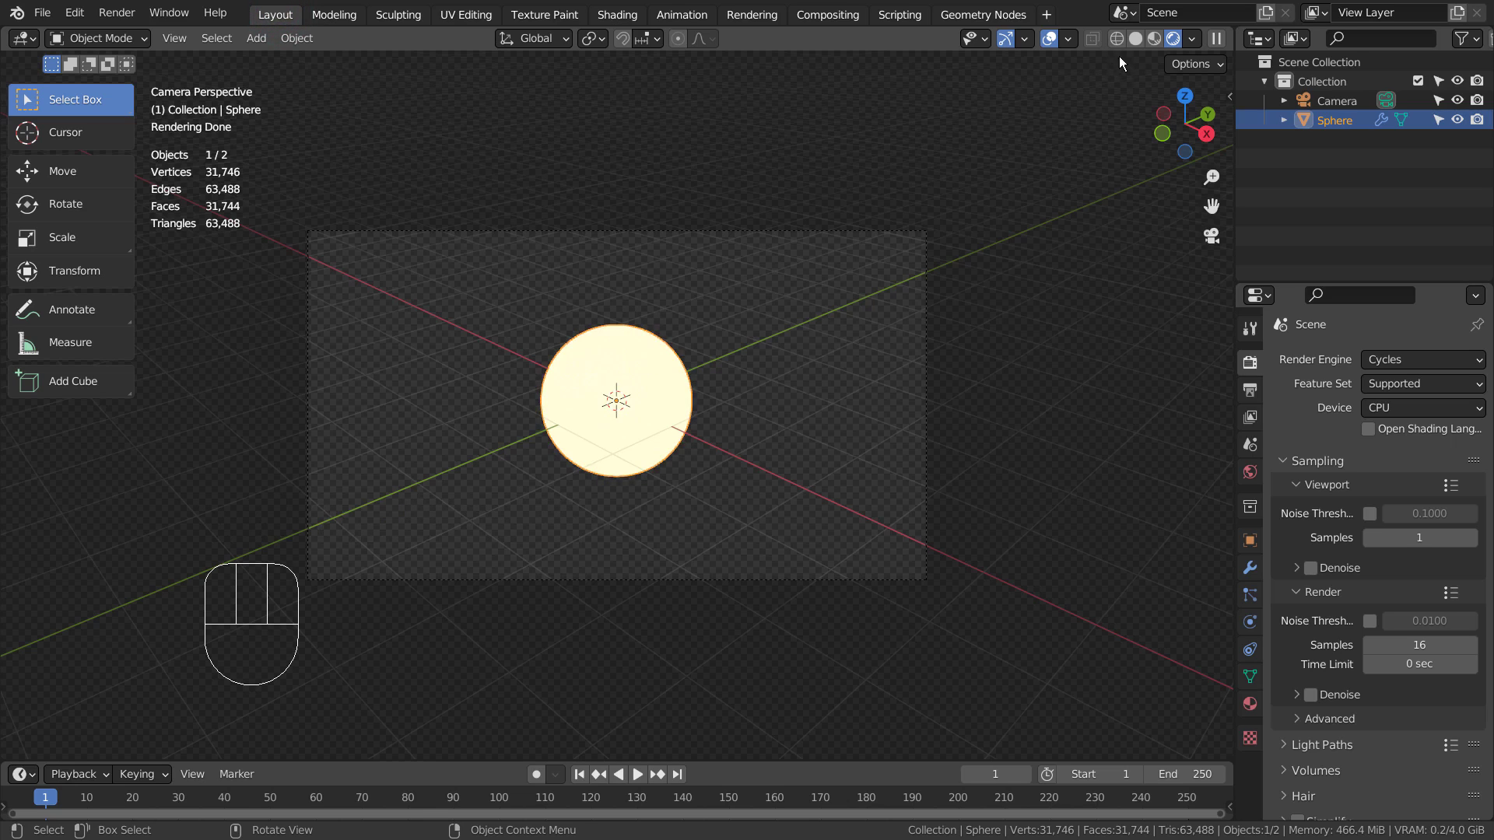
Switch to Solid shading and check the sphere's pass index of 1 under Relations.
left_click(1134, 39)
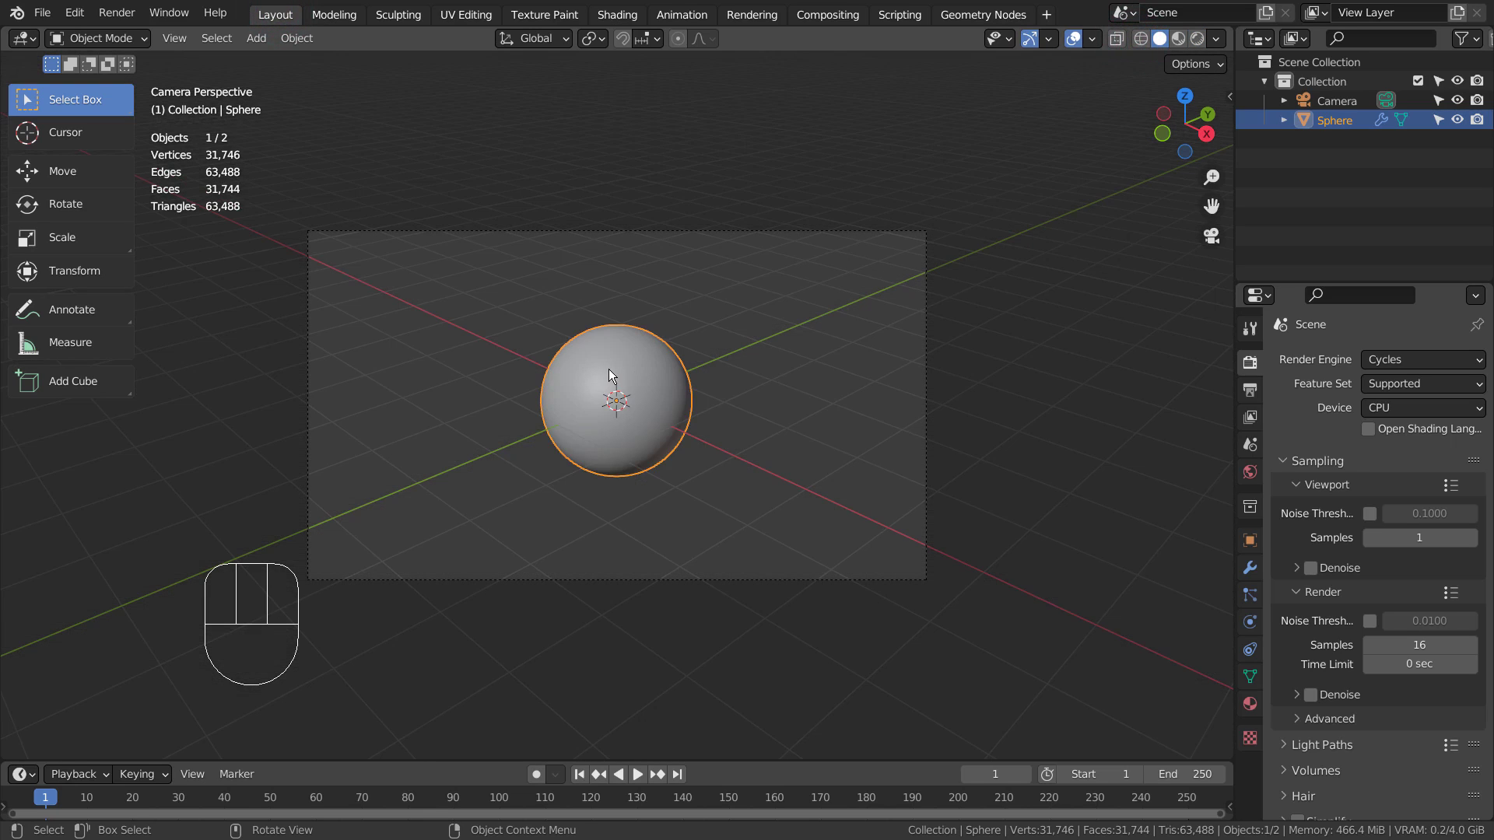
left_click(1249, 539)
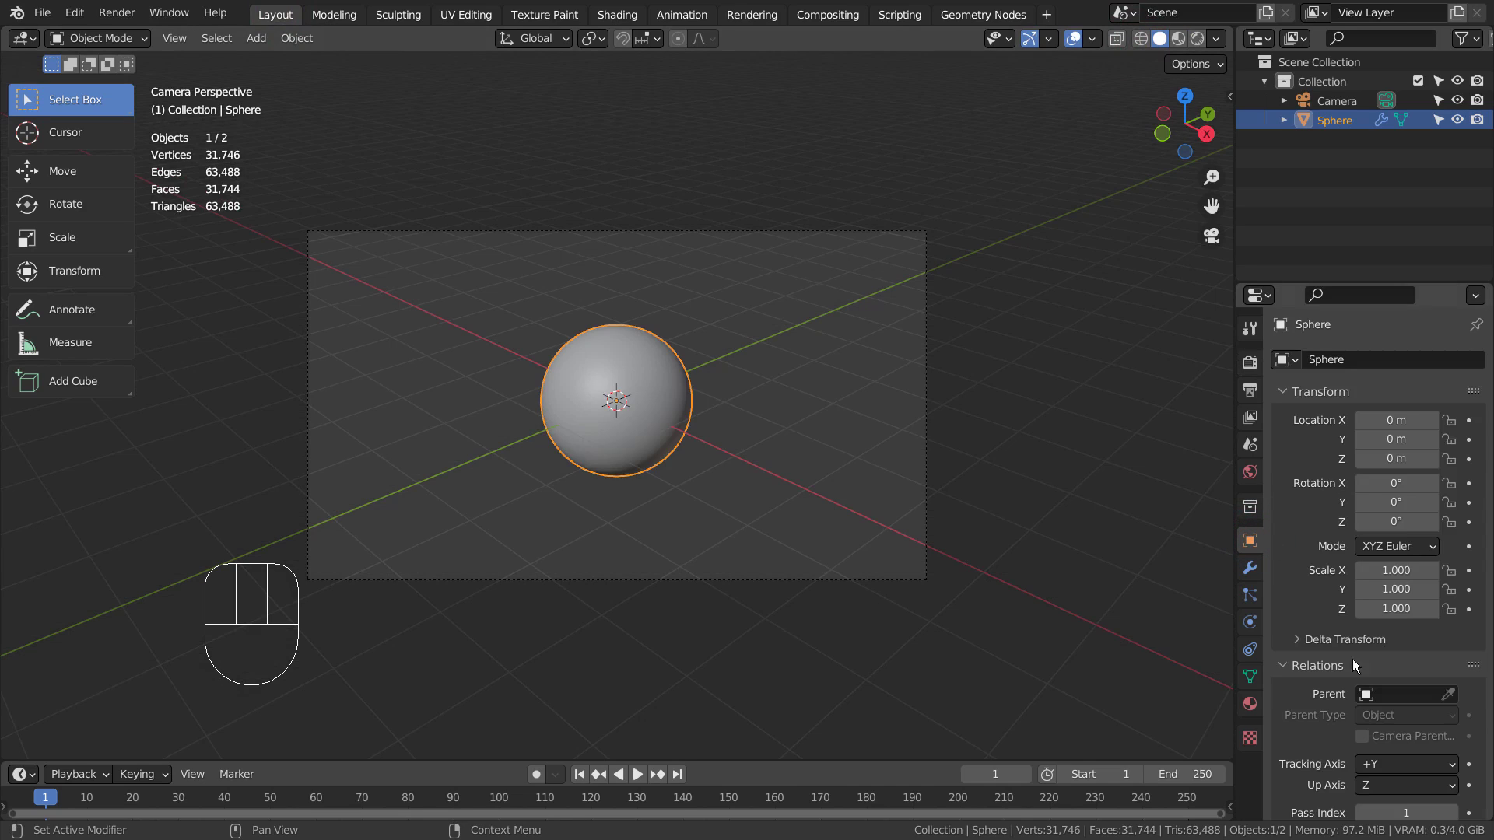
left_click(1288, 665)
scroll(1350, 674, "down", 4)
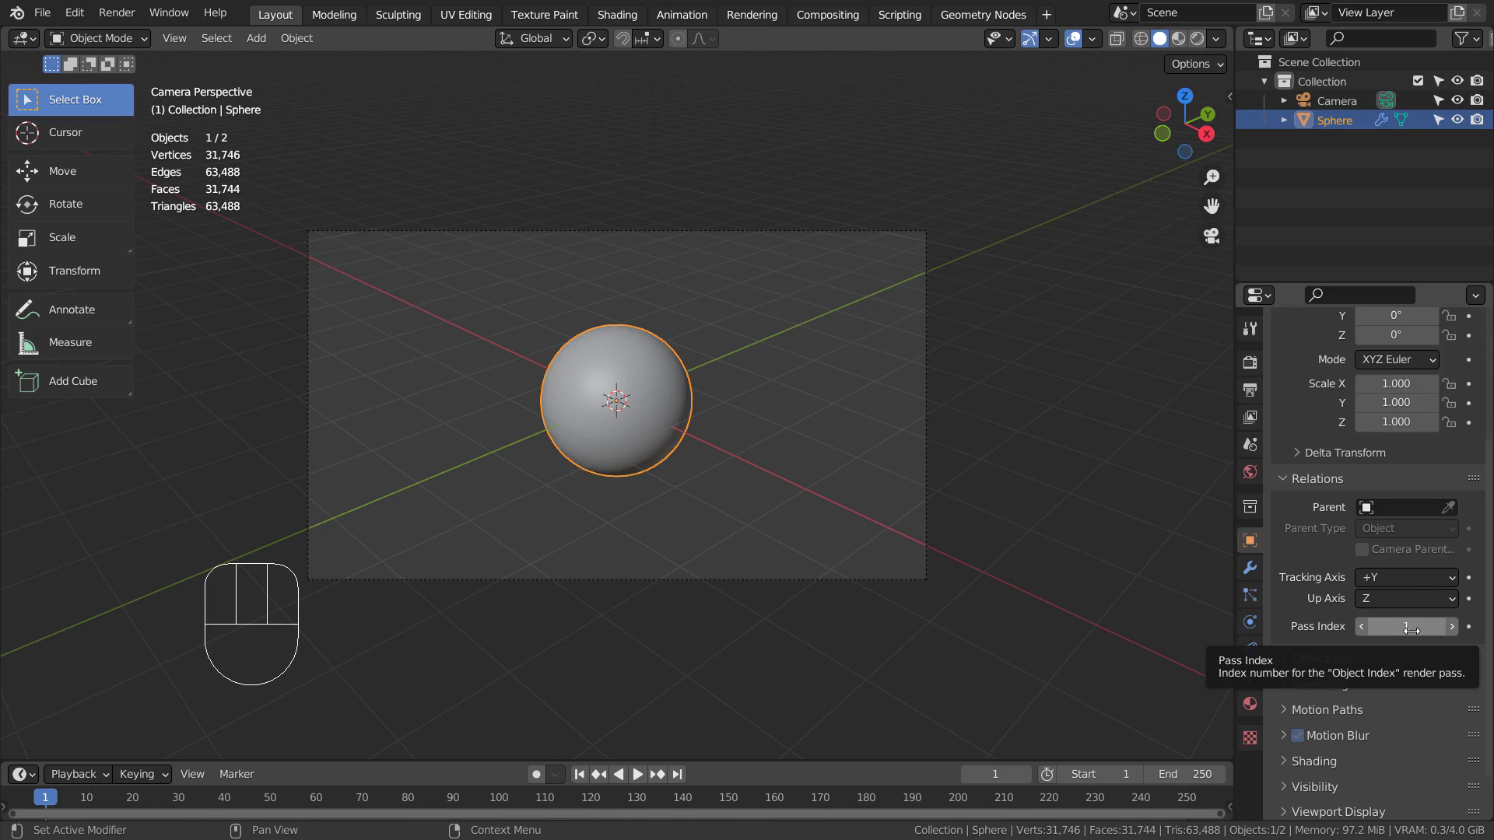
Enable the Object Index pass under the View Layer's Indexes passes.
left_click(1249, 393)
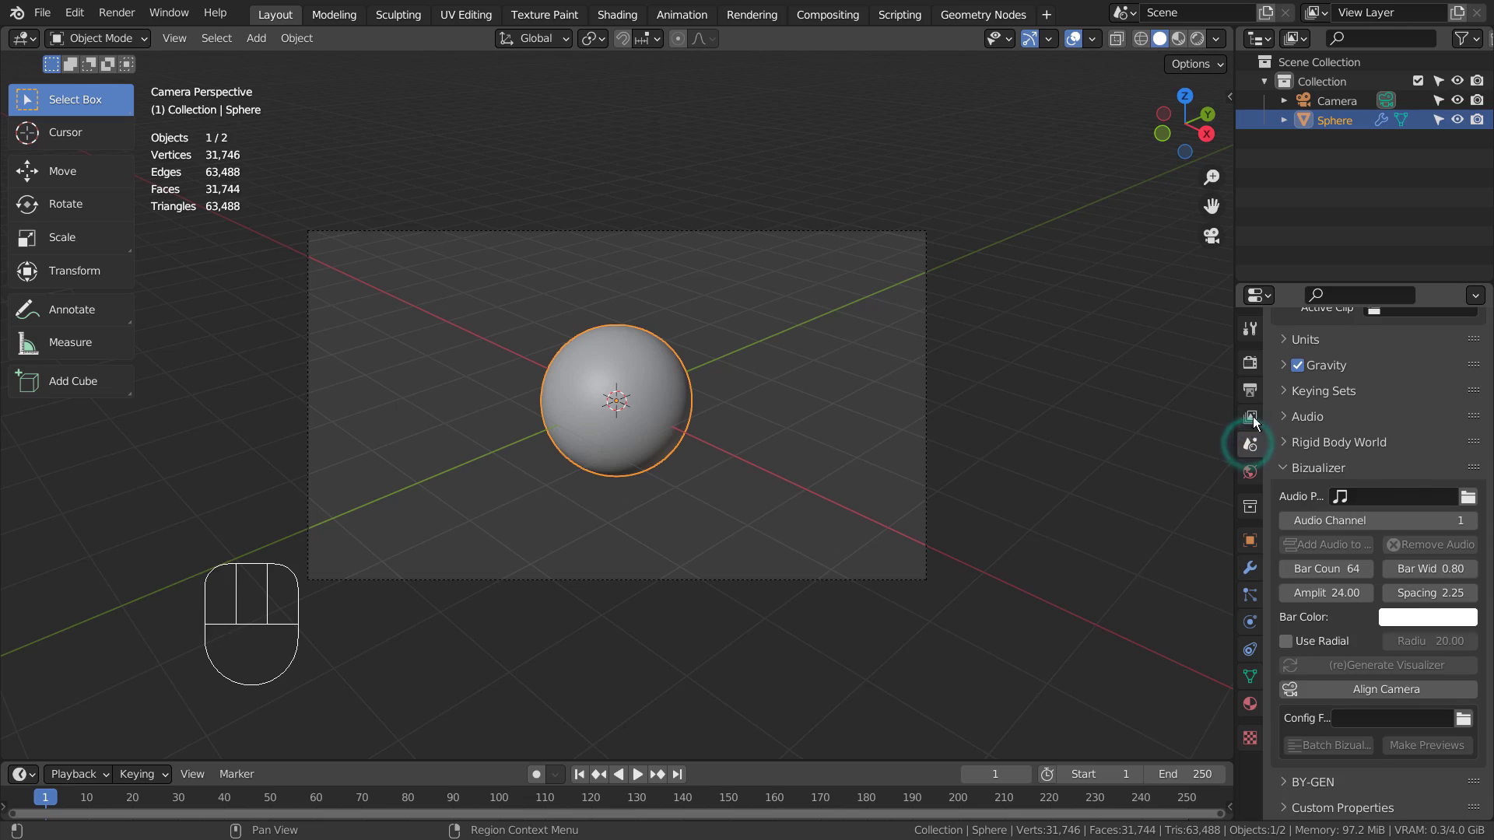
left_click(1253, 413)
left_click(1251, 417)
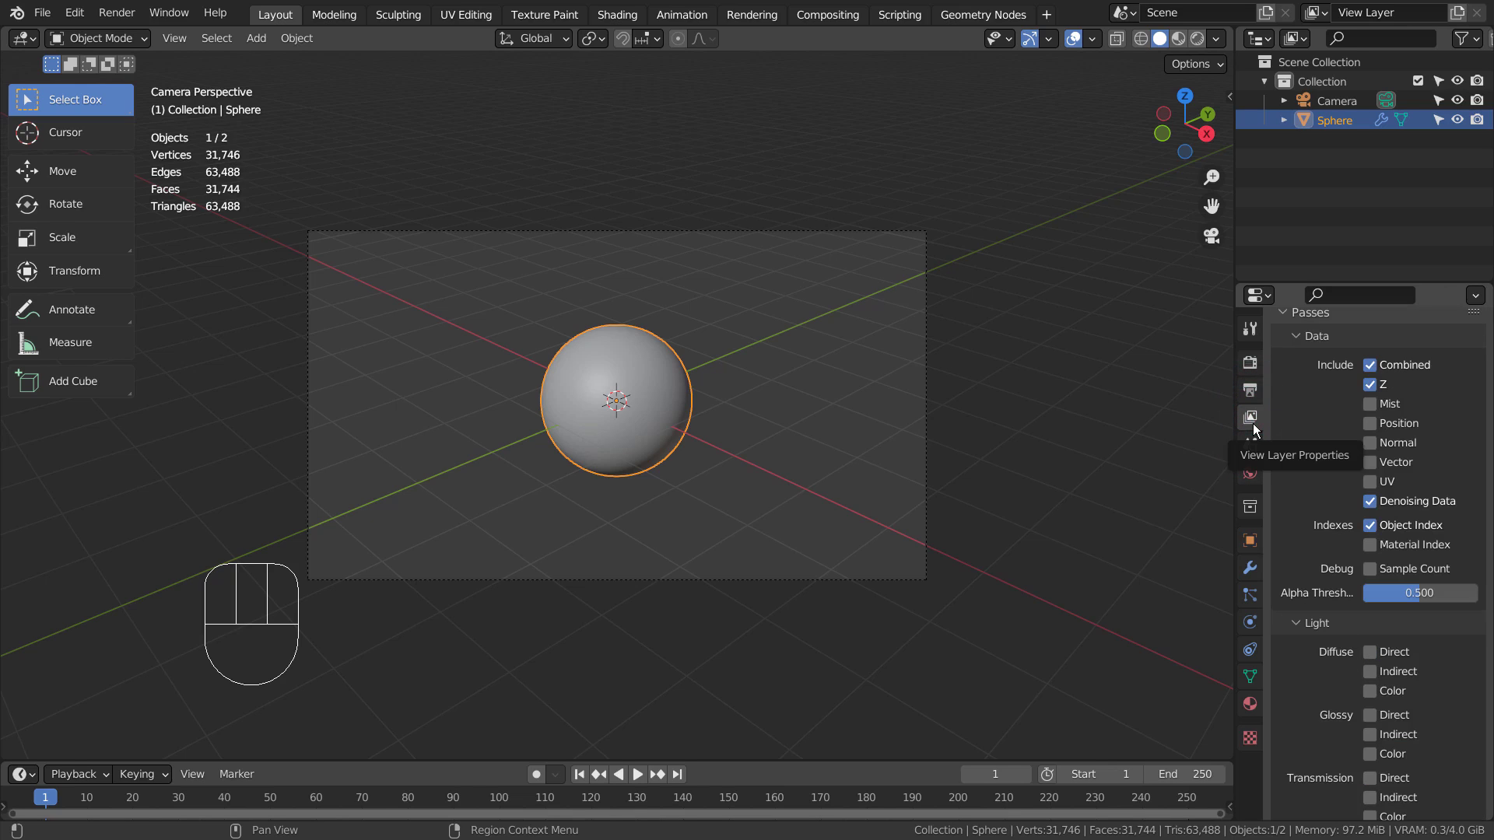
scroll(1322, 428, "down", 4)
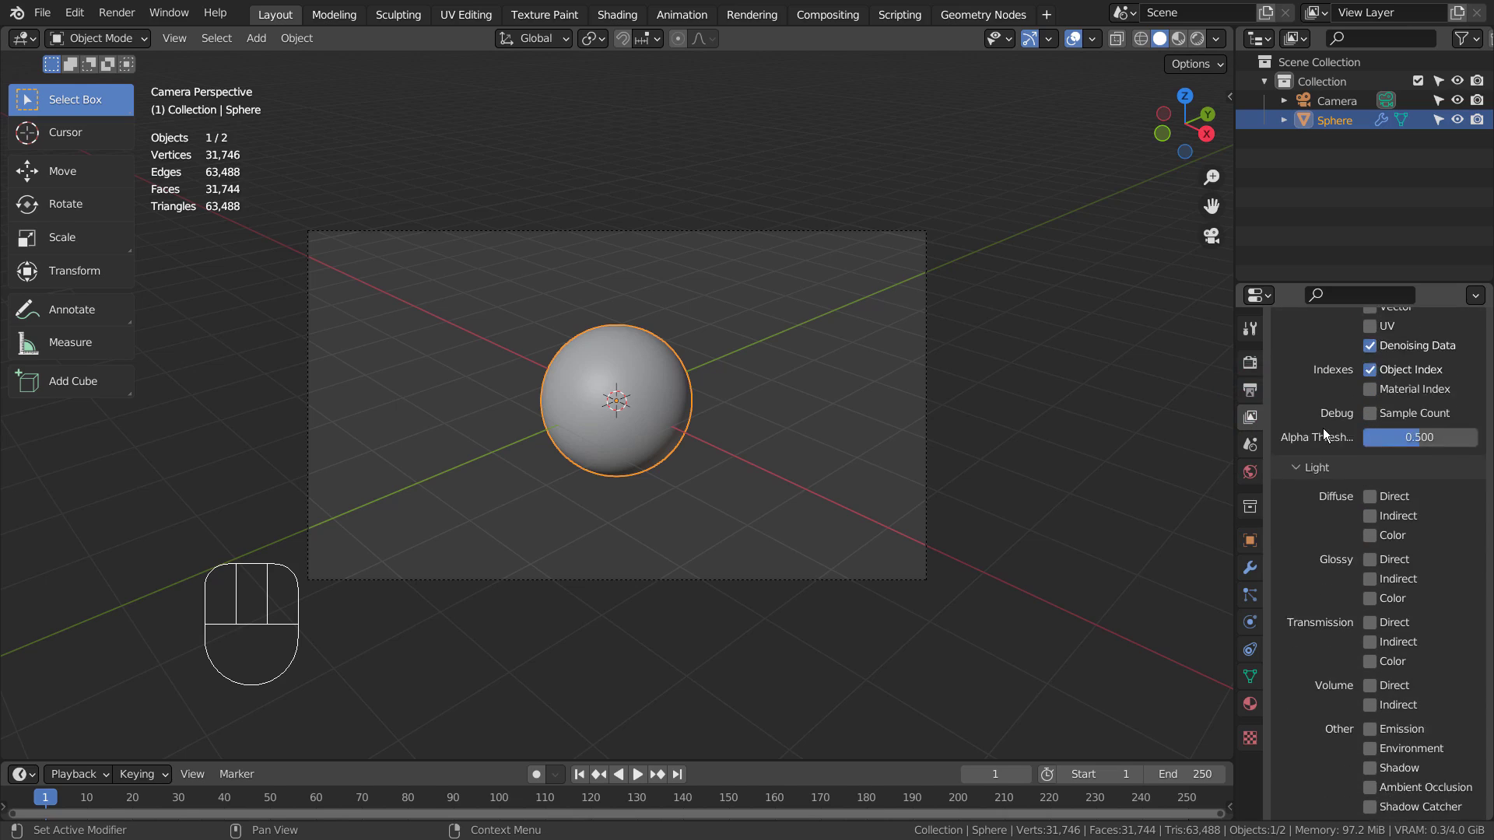
scroll(1322, 429, "down", 2)
scroll(1323, 429, "down", 3)
scroll(1322, 428, "up", 3)
scroll(1322, 428, "up", 3)
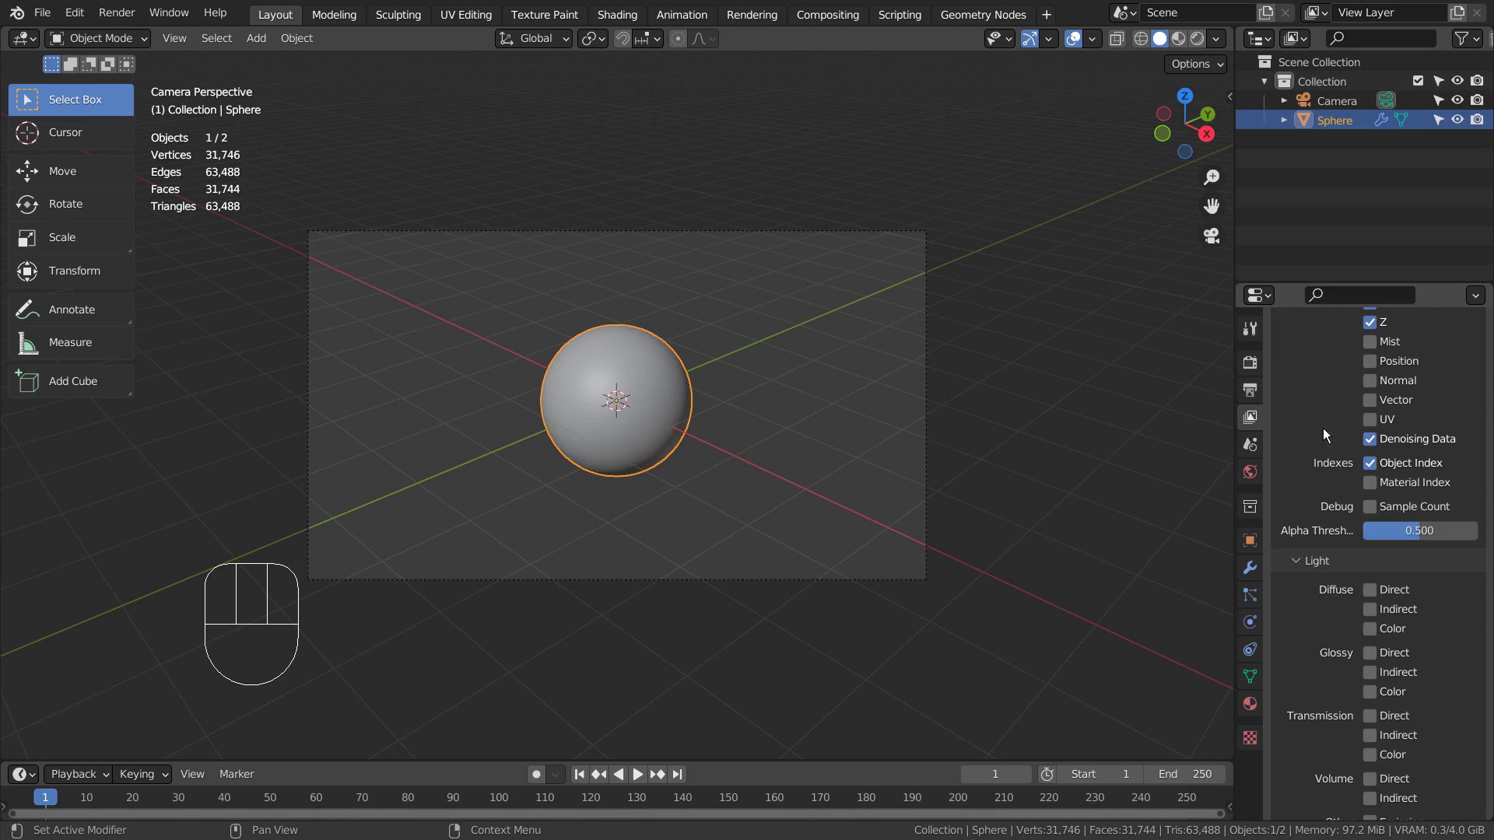
left_click(1369, 463)
Enter the Compositing workspace, briefly play the animation, then stop back at frame 1.
left_click(828, 14)
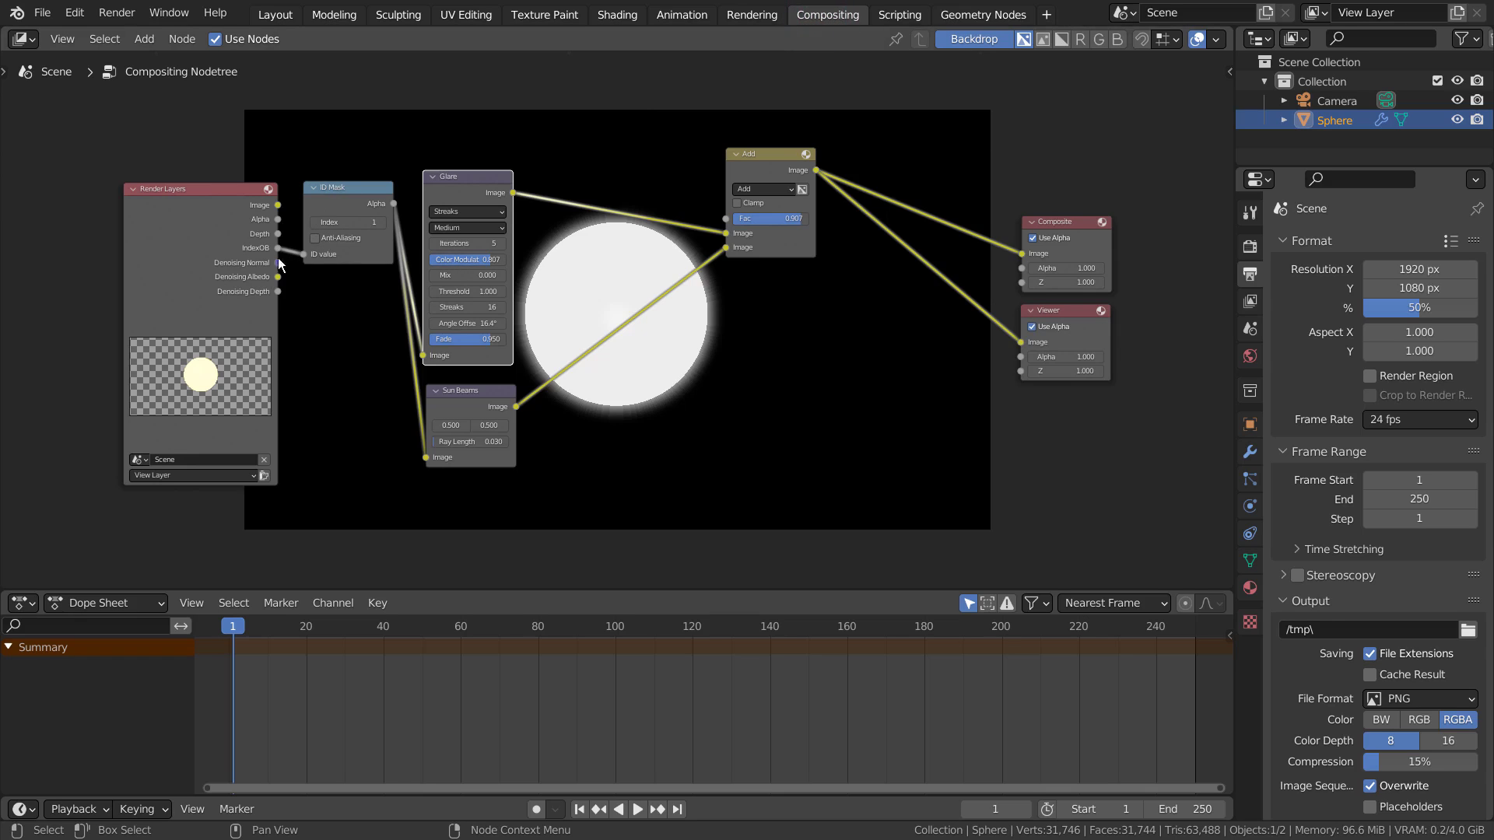
scroll(270, 215, "up", 2)
key("space")
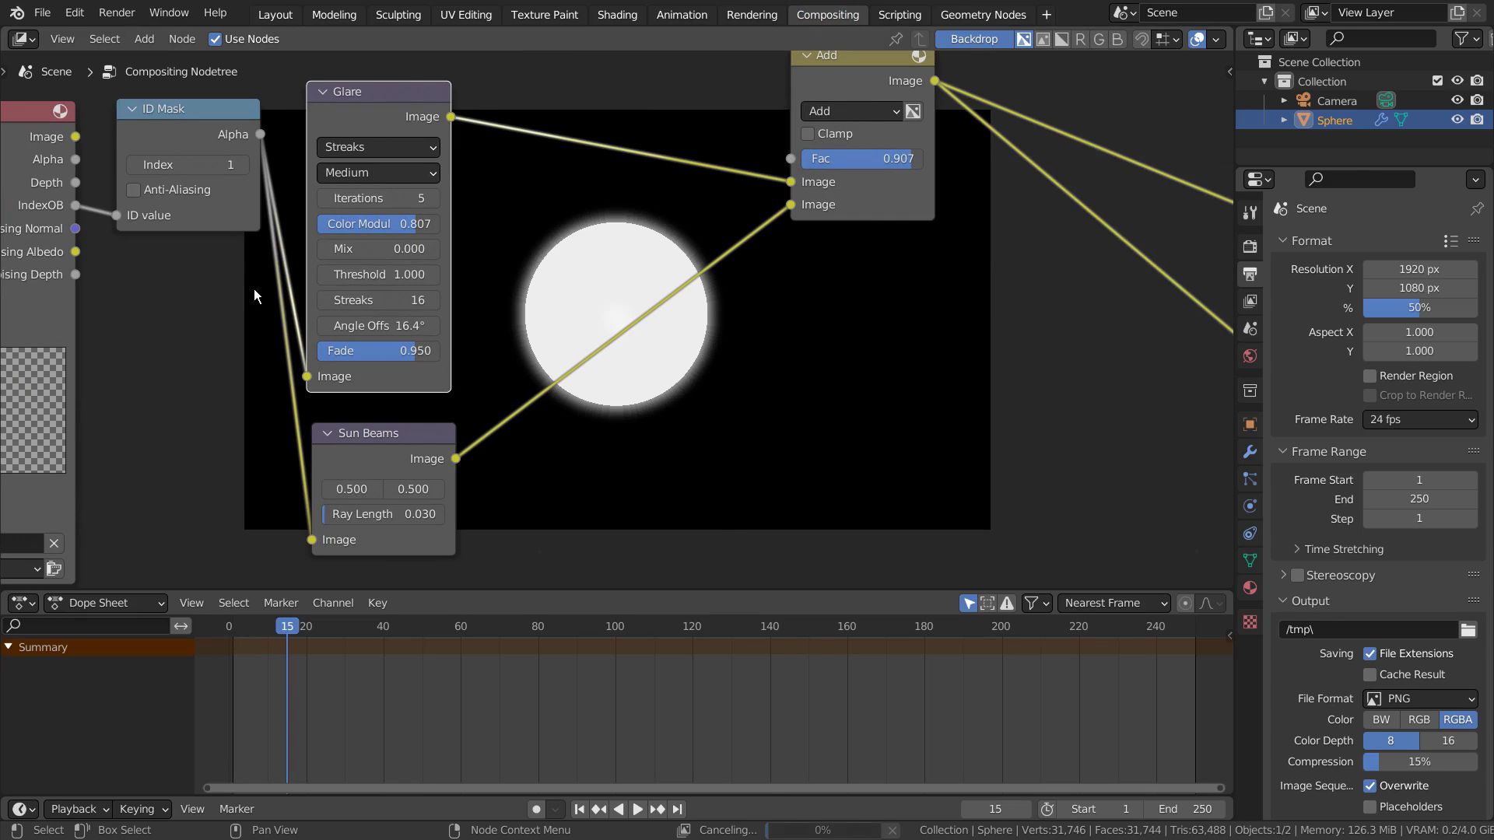
key("Escape")
middle_click_drag(253, 289, 629, 429)
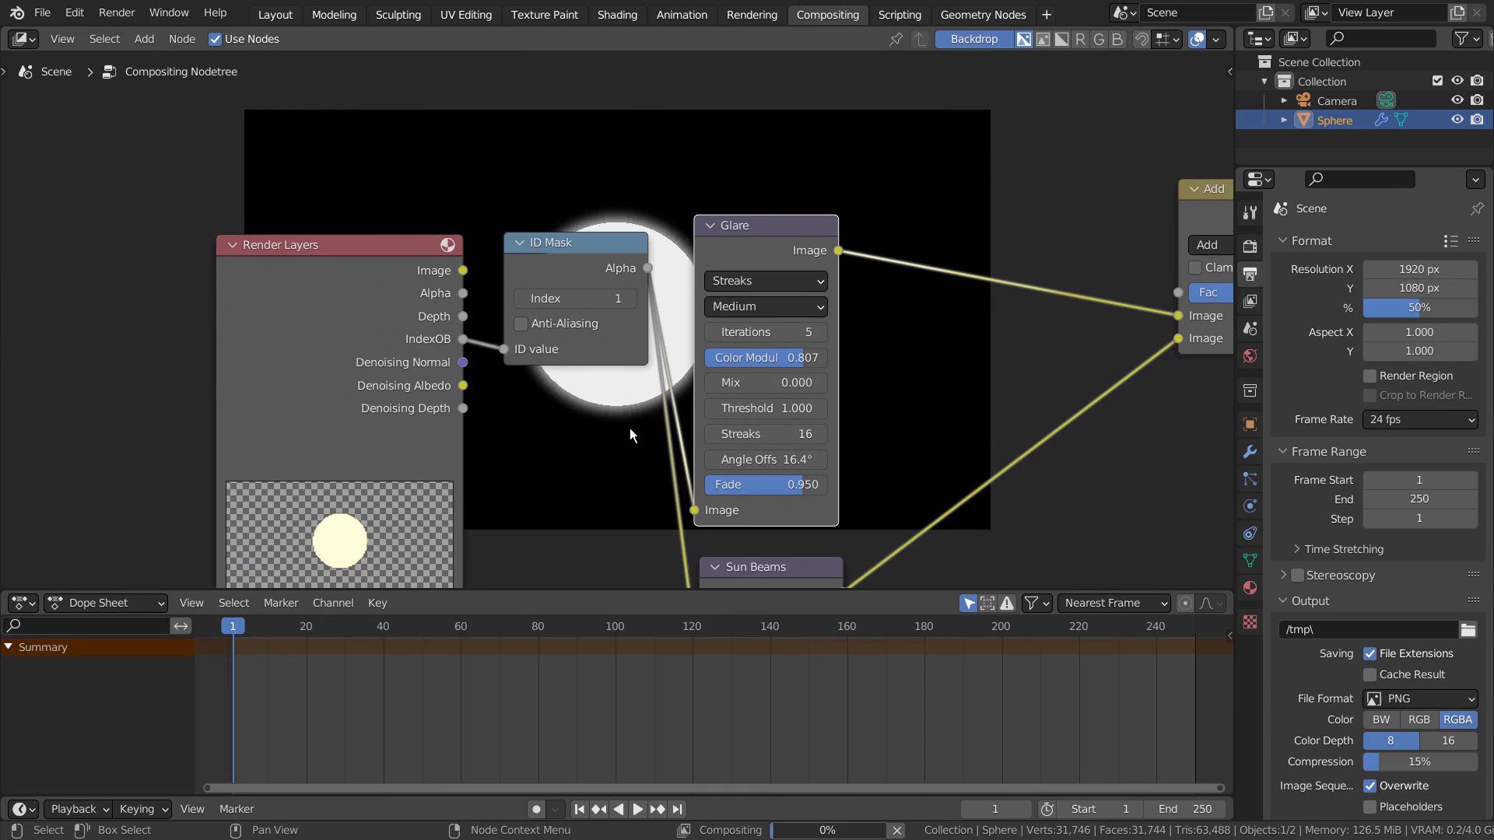
scroll(552, 349, "up", 2)
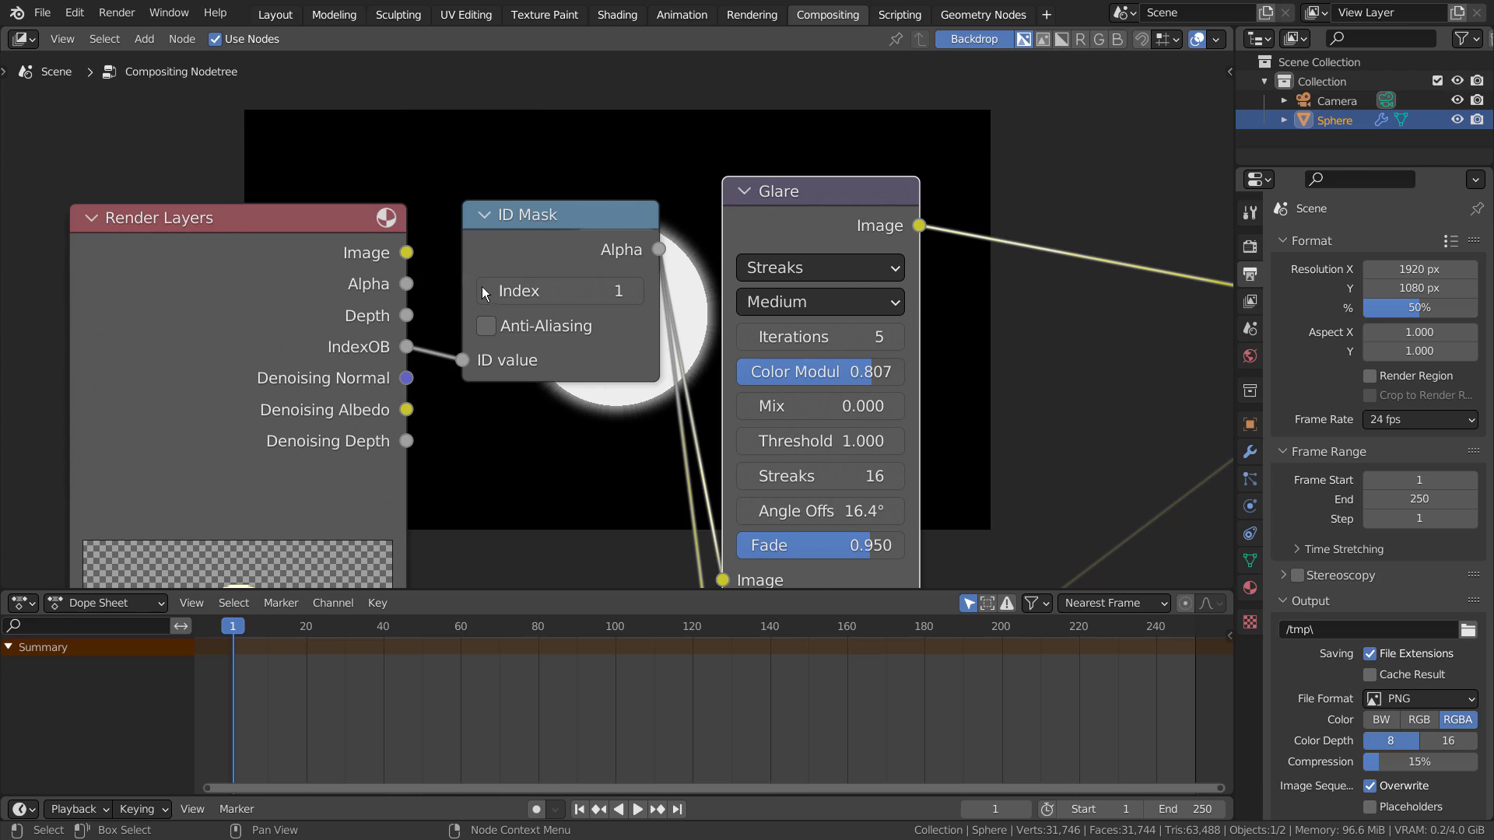
scroll(584, 460, "down", 1)
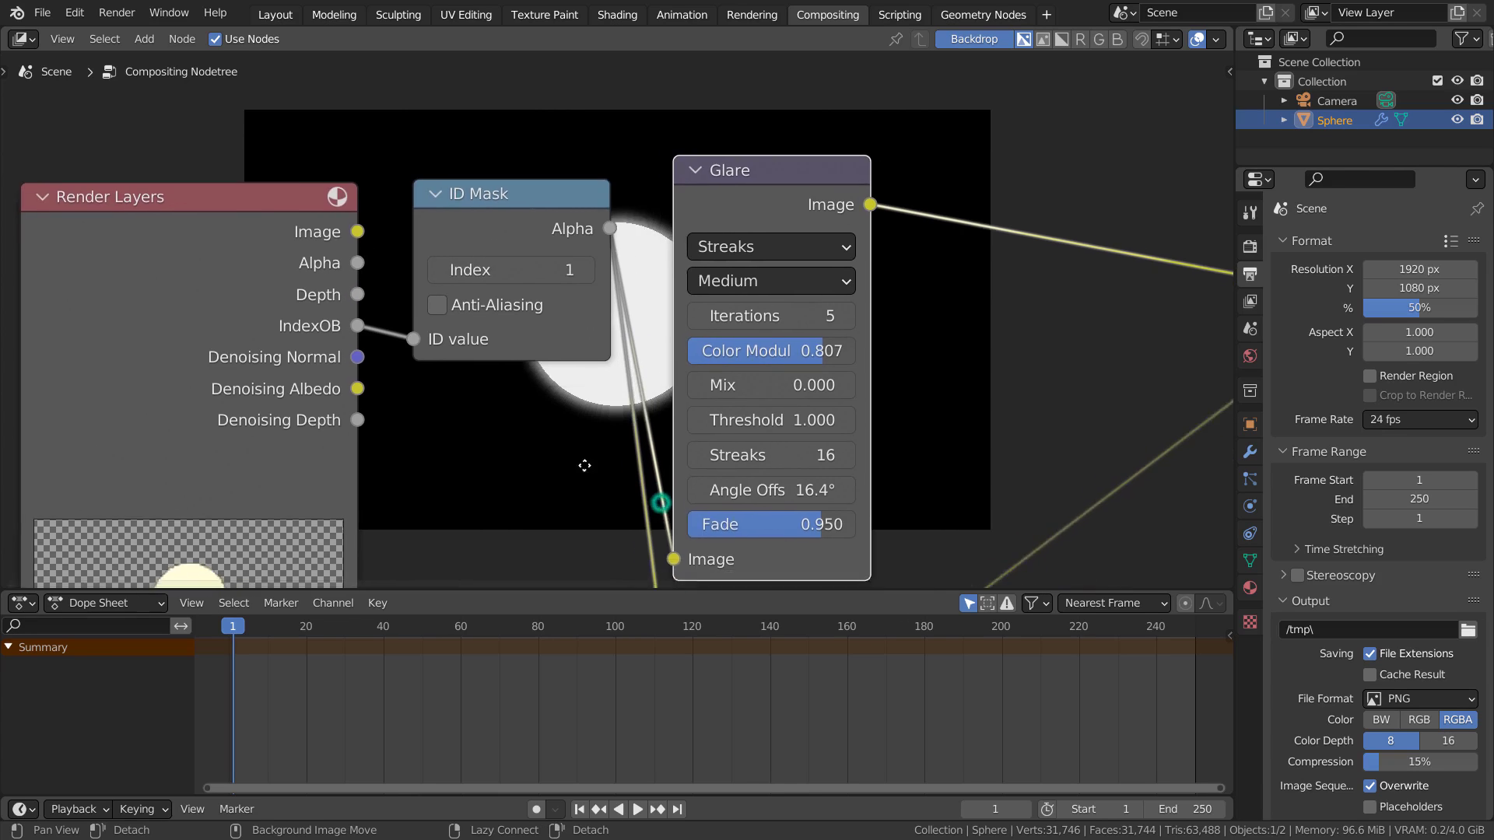
scroll(526, 457, "down", 1)
scroll(527, 457, "down", 1)
scroll(526, 457, "down", 1)
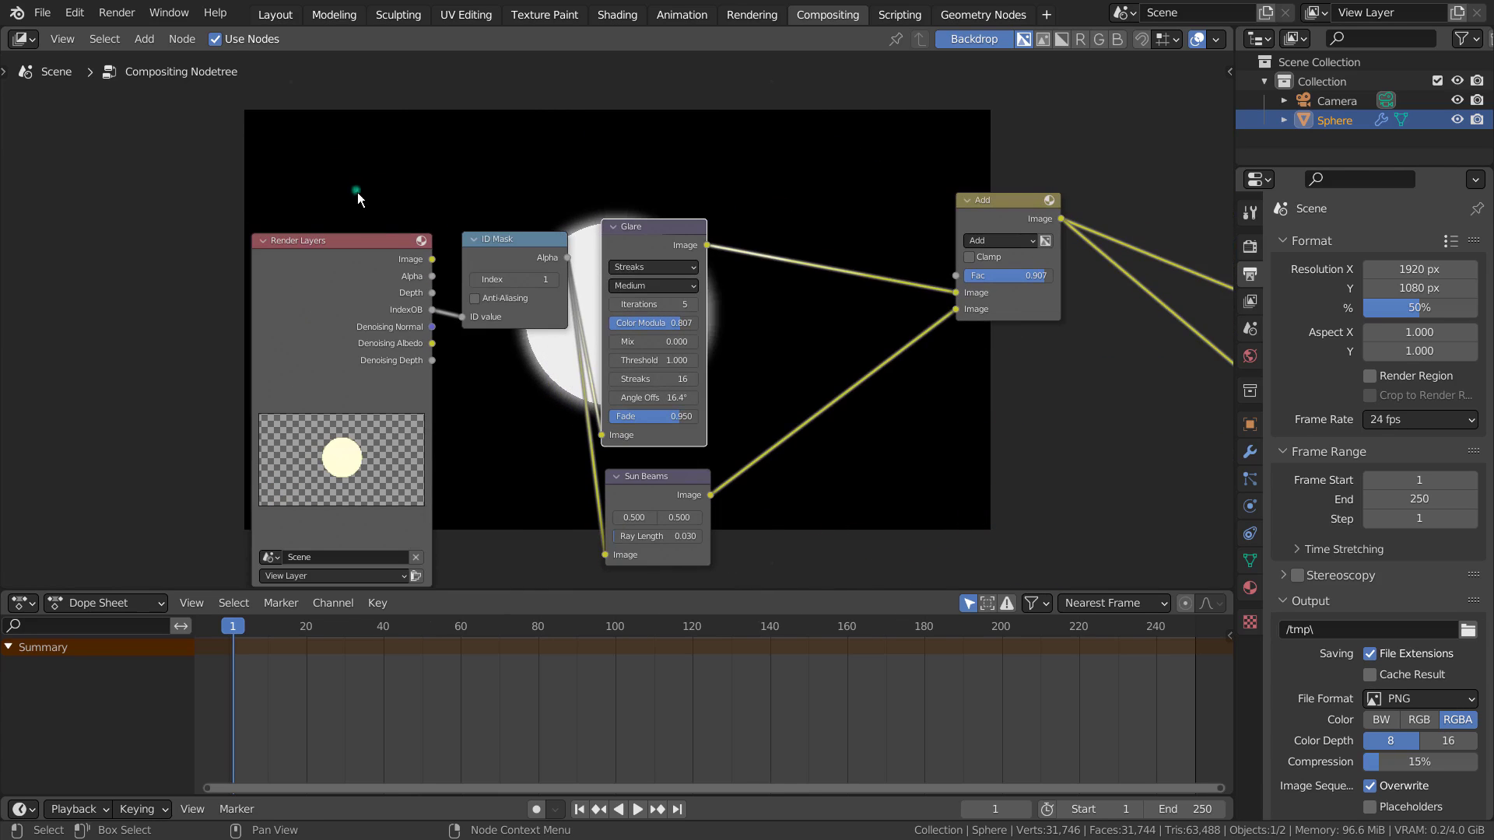
Test-mute the Render Layers and ID Mask nodes, leaving only ID Mask muted.
left_click_drag(357, 192, 567, 504)
key("m")
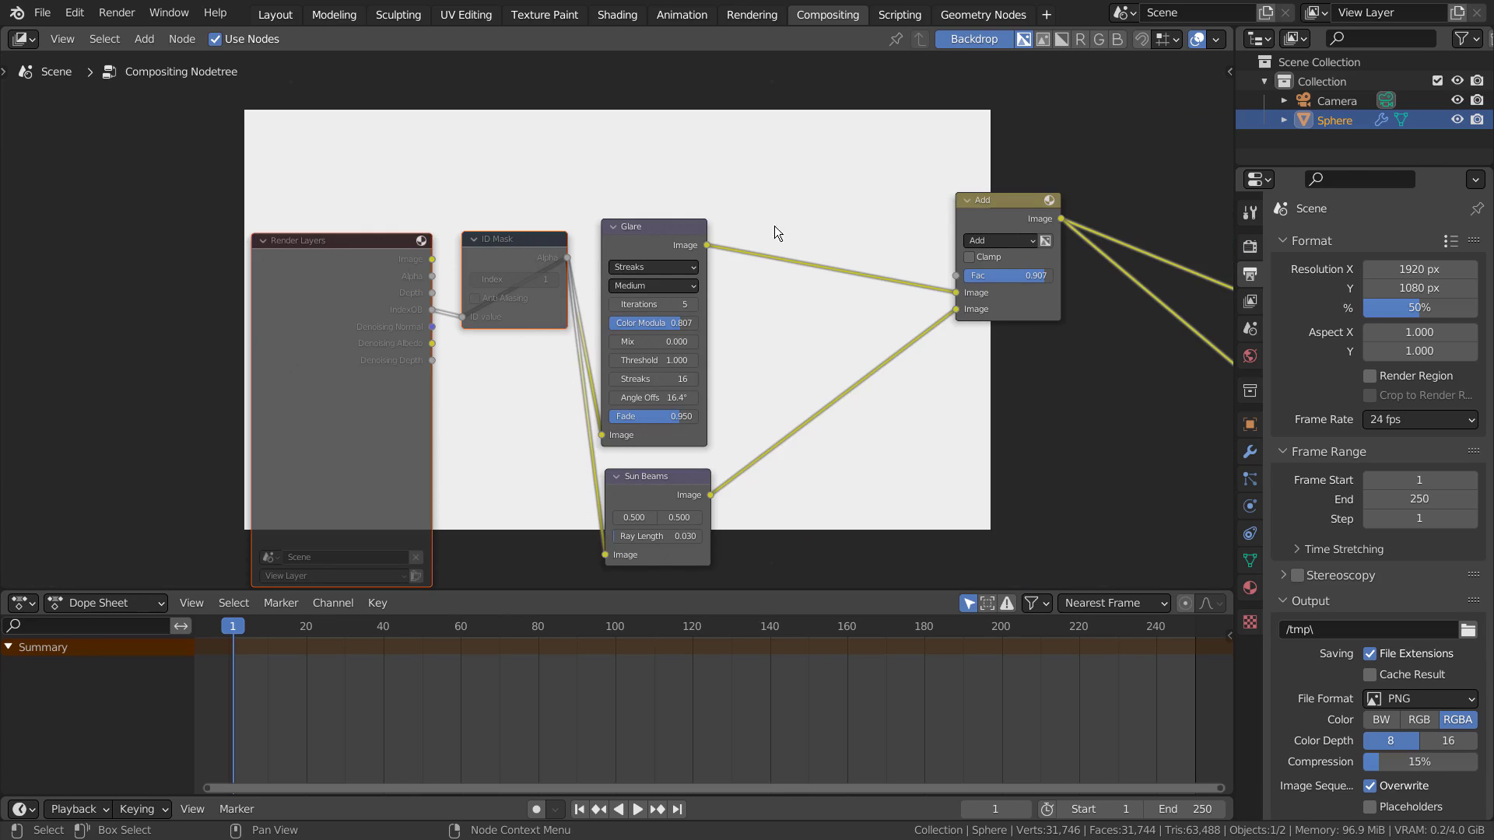
key("m")
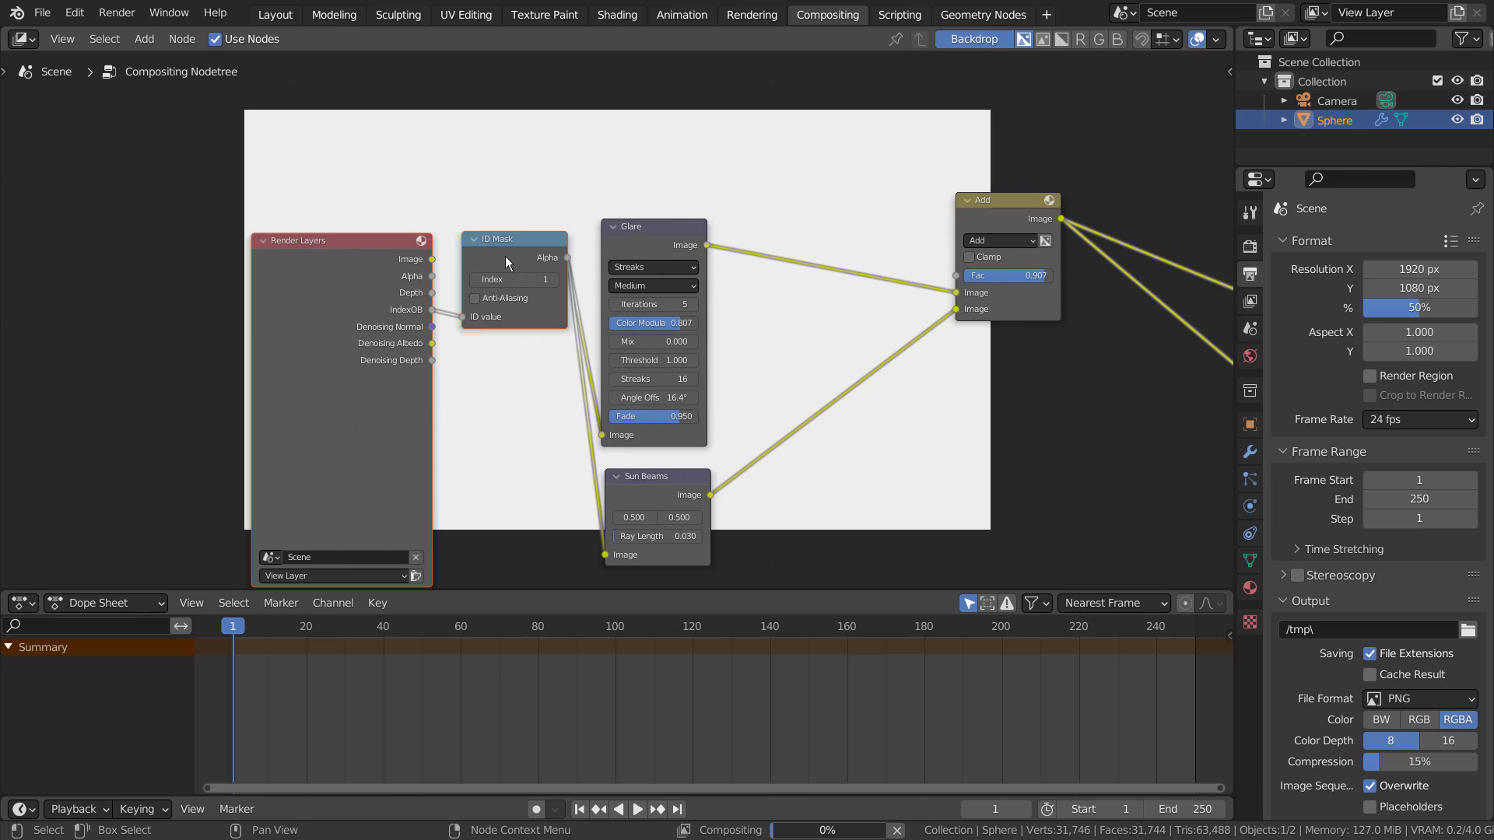
left_click(294, 254)
left_click(485, 238)
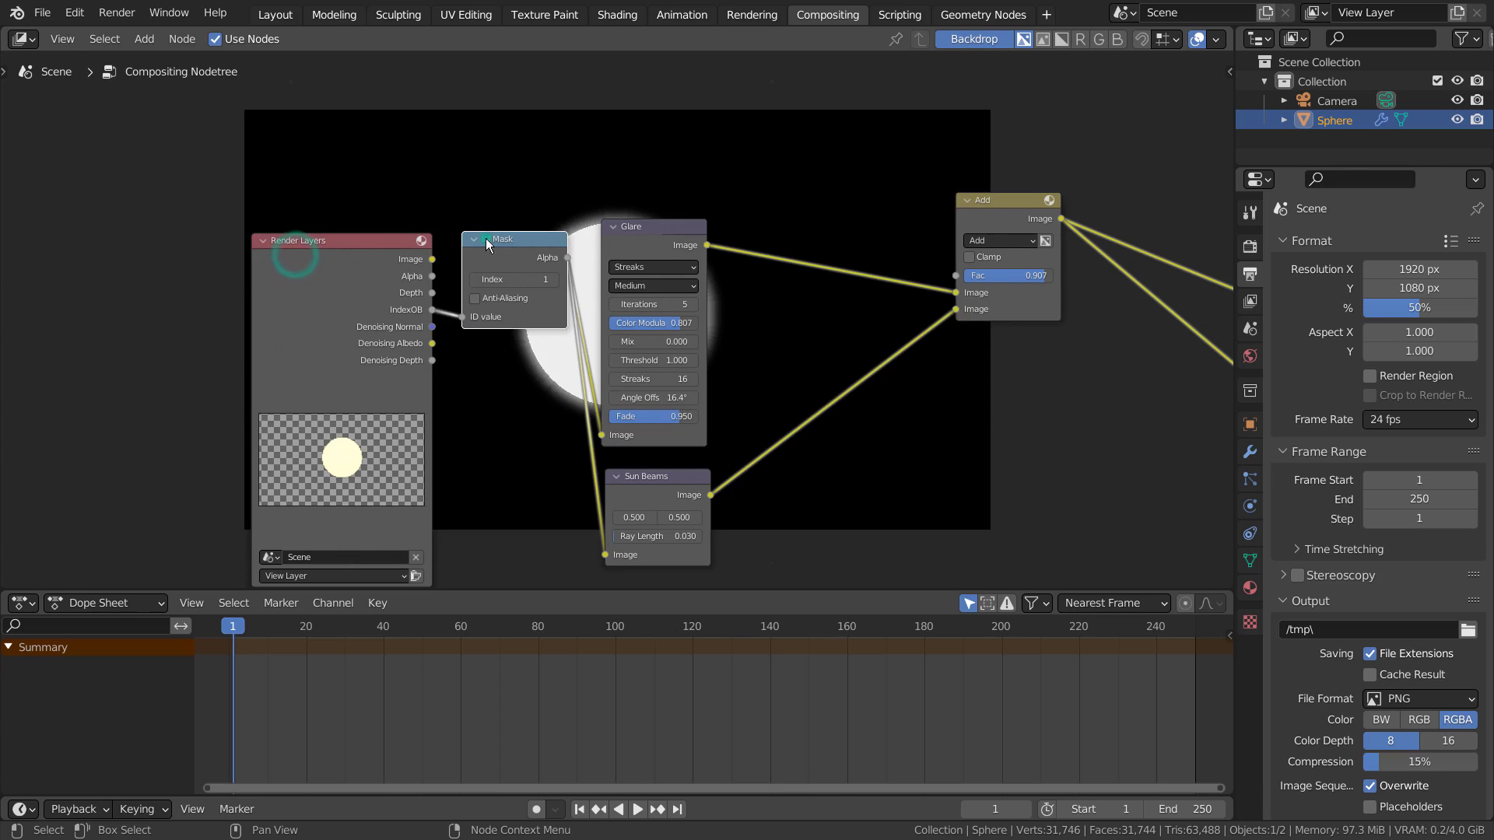
key("m")
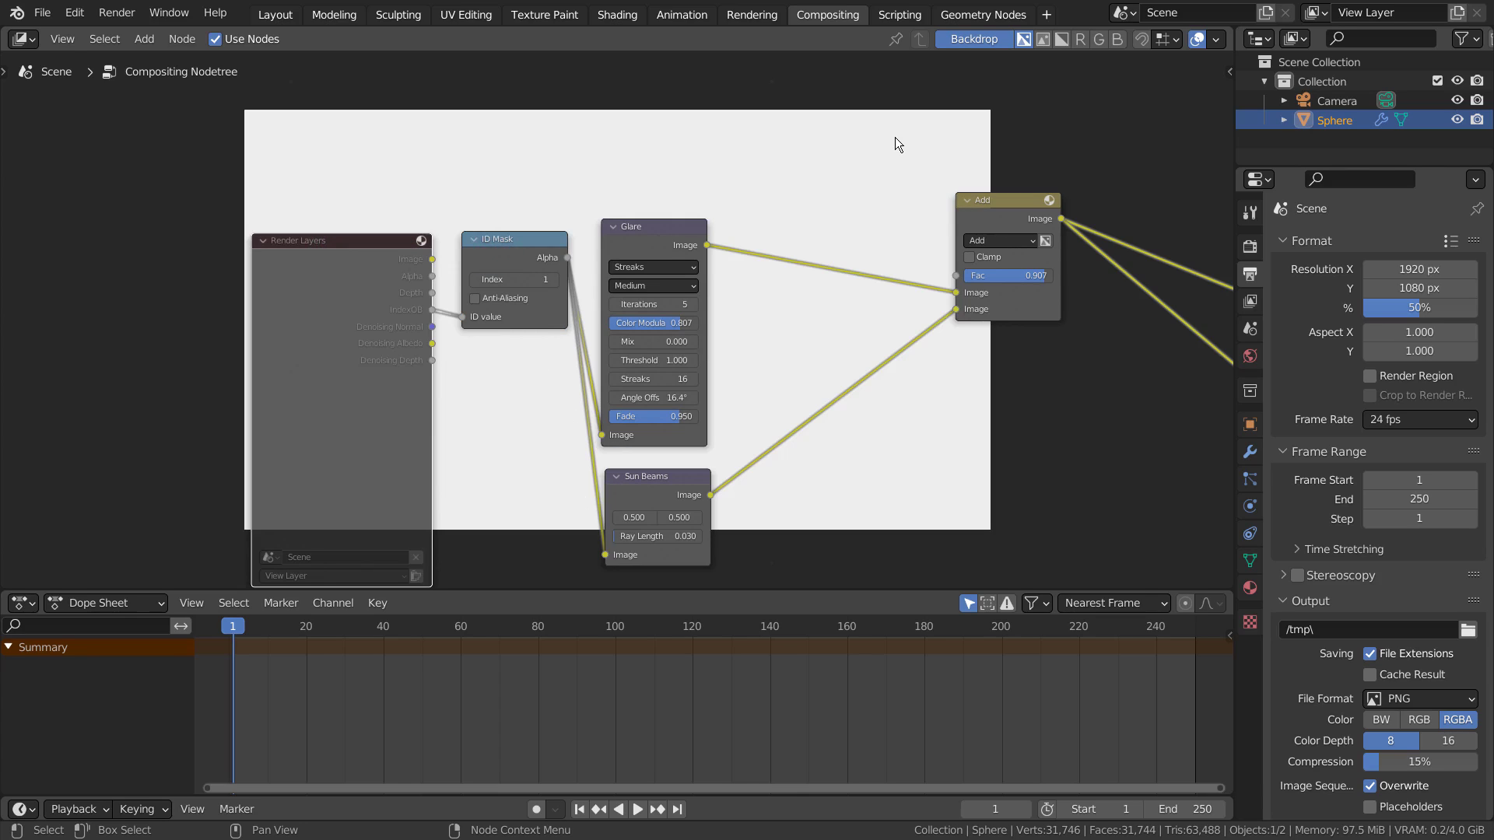
left_click(303, 304)
key("m")
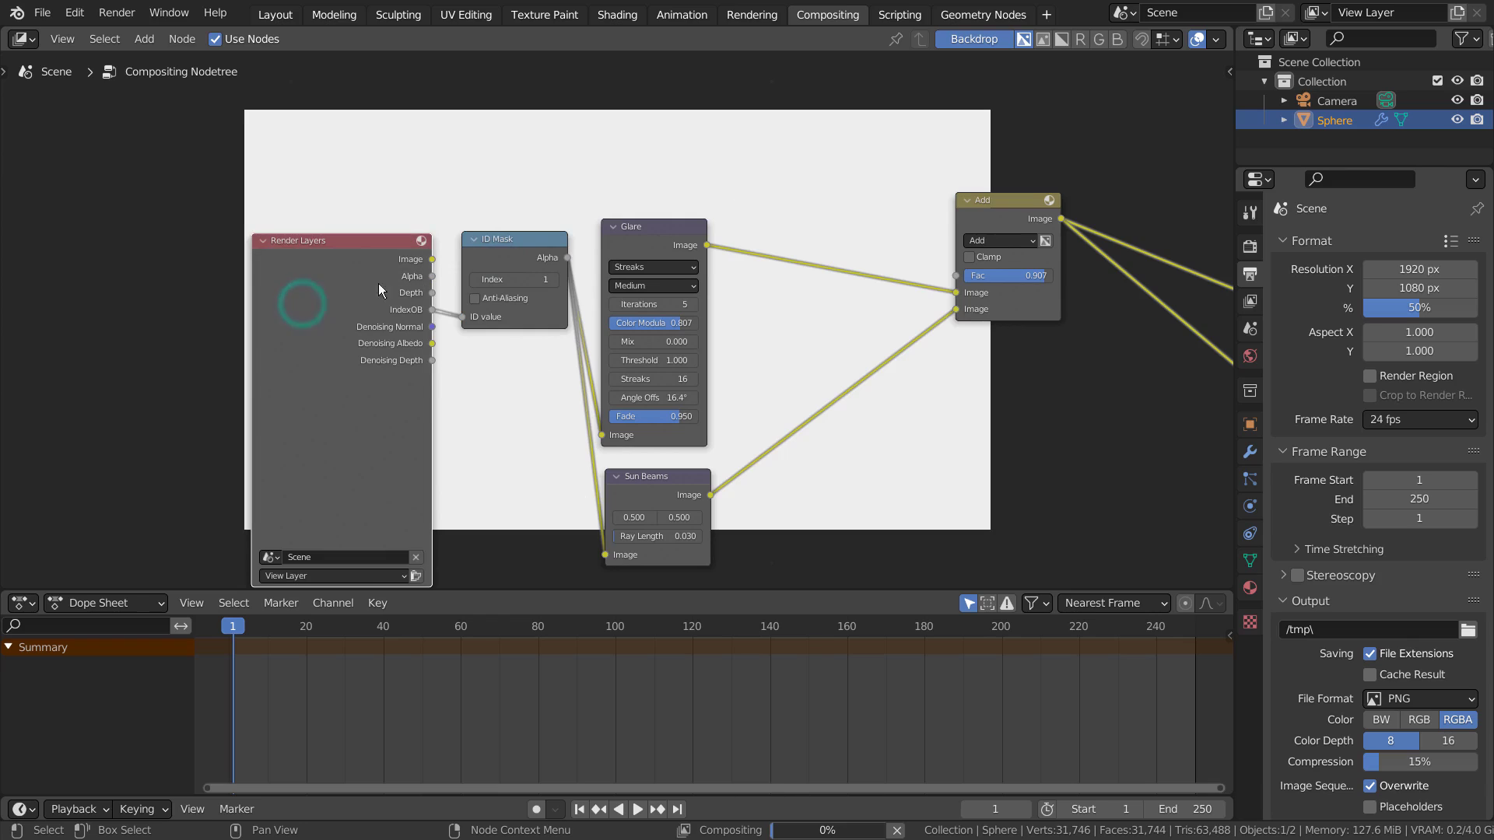
left_click(518, 238)
key("m")
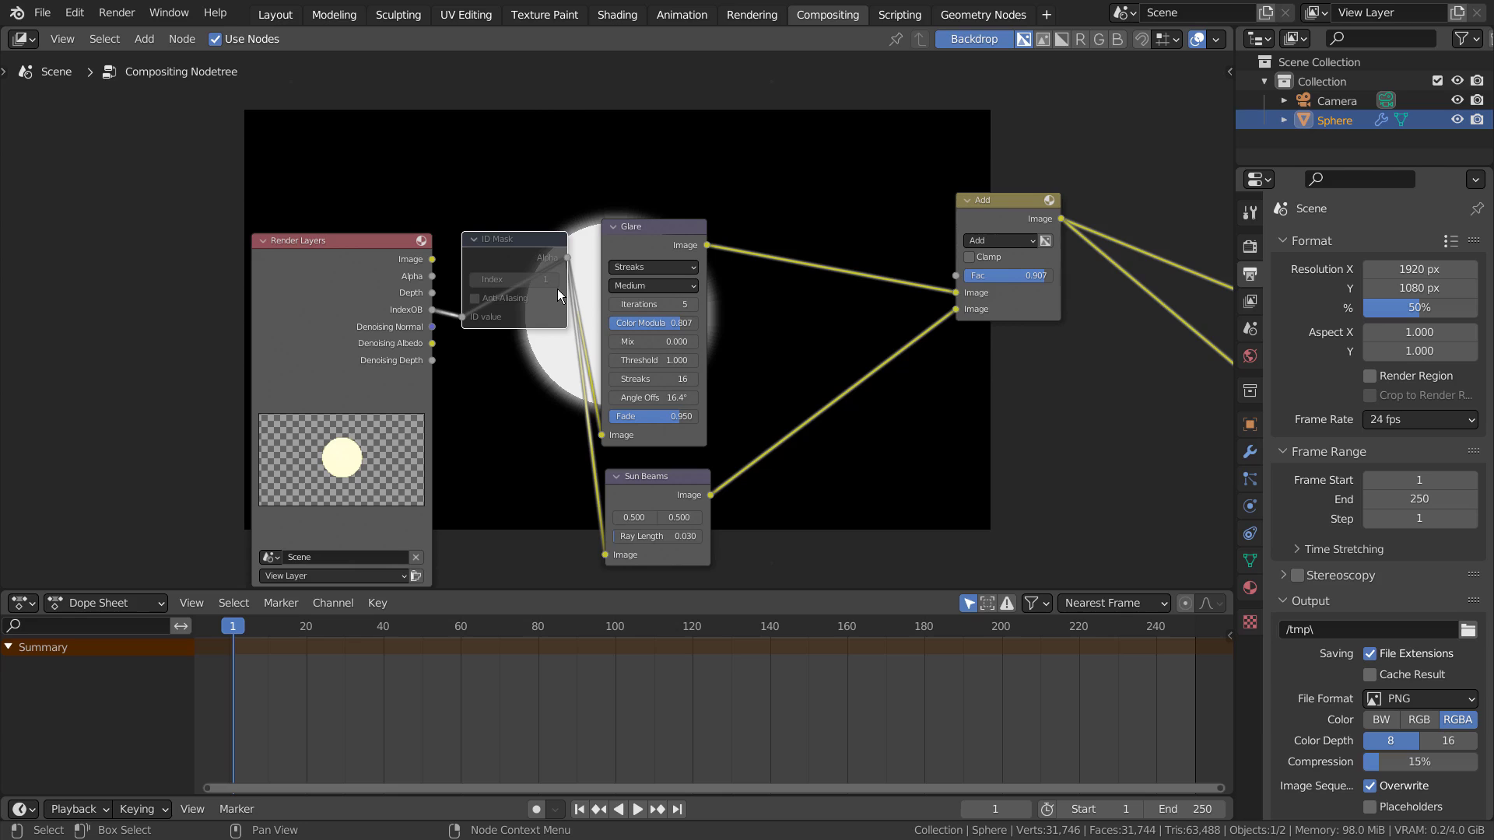
scroll(557, 288, "up", 1)
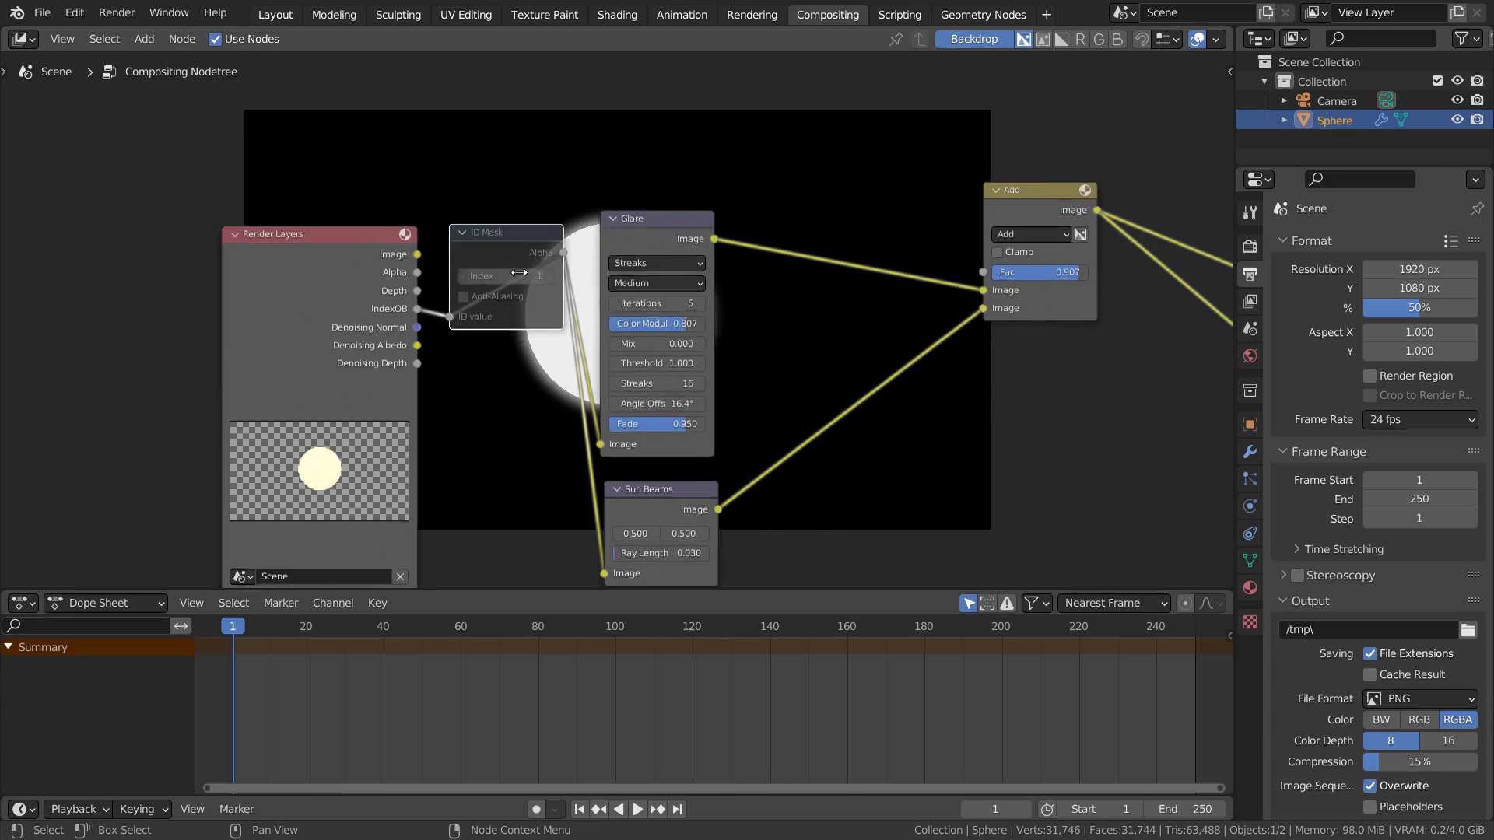
scroll(557, 287, "up", 1)
scroll(519, 273, "up", 1)
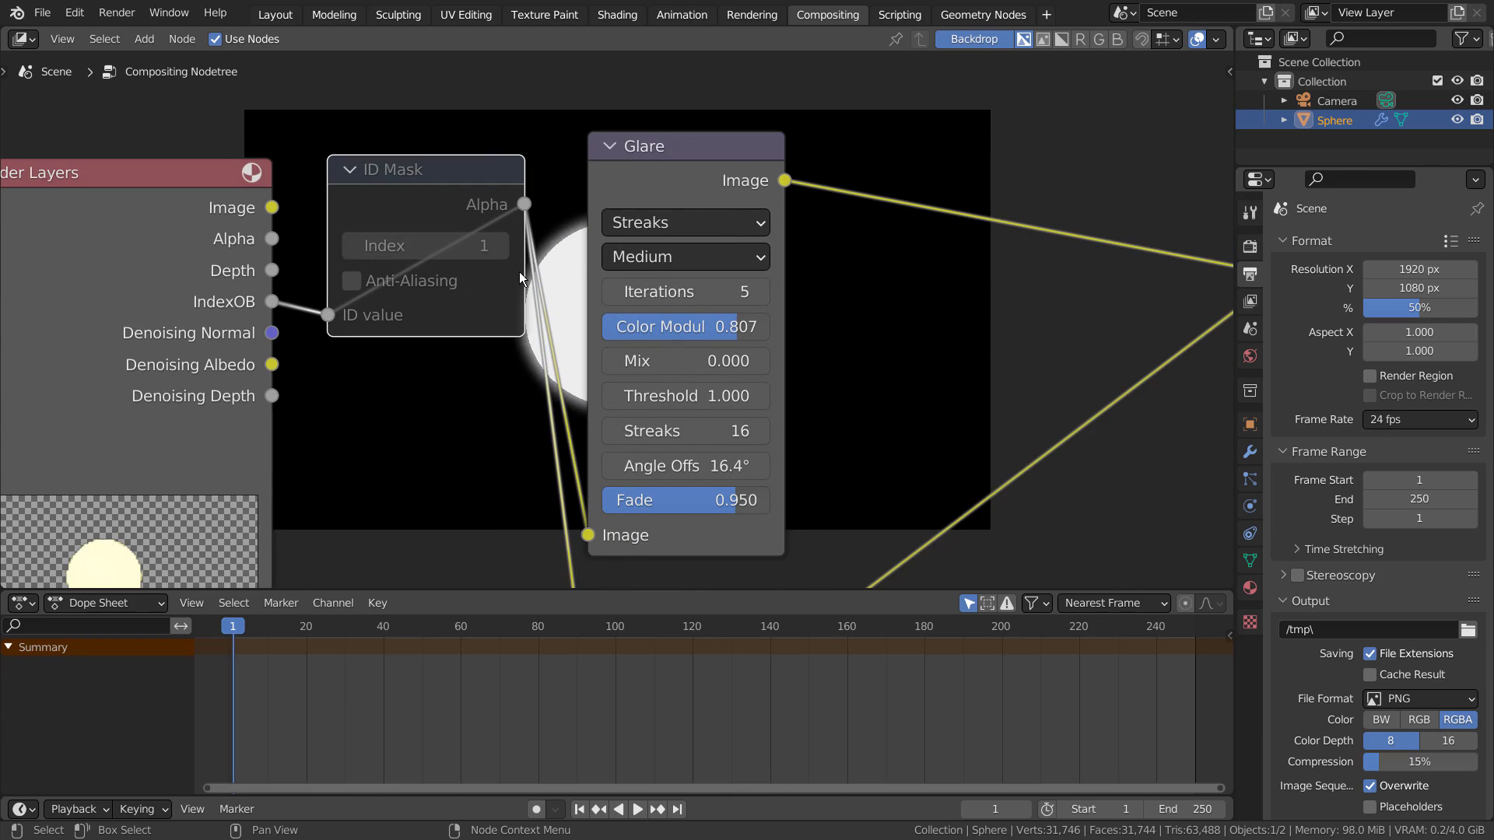
scroll(519, 271, "down", 1)
scroll(518, 285, "down", 1)
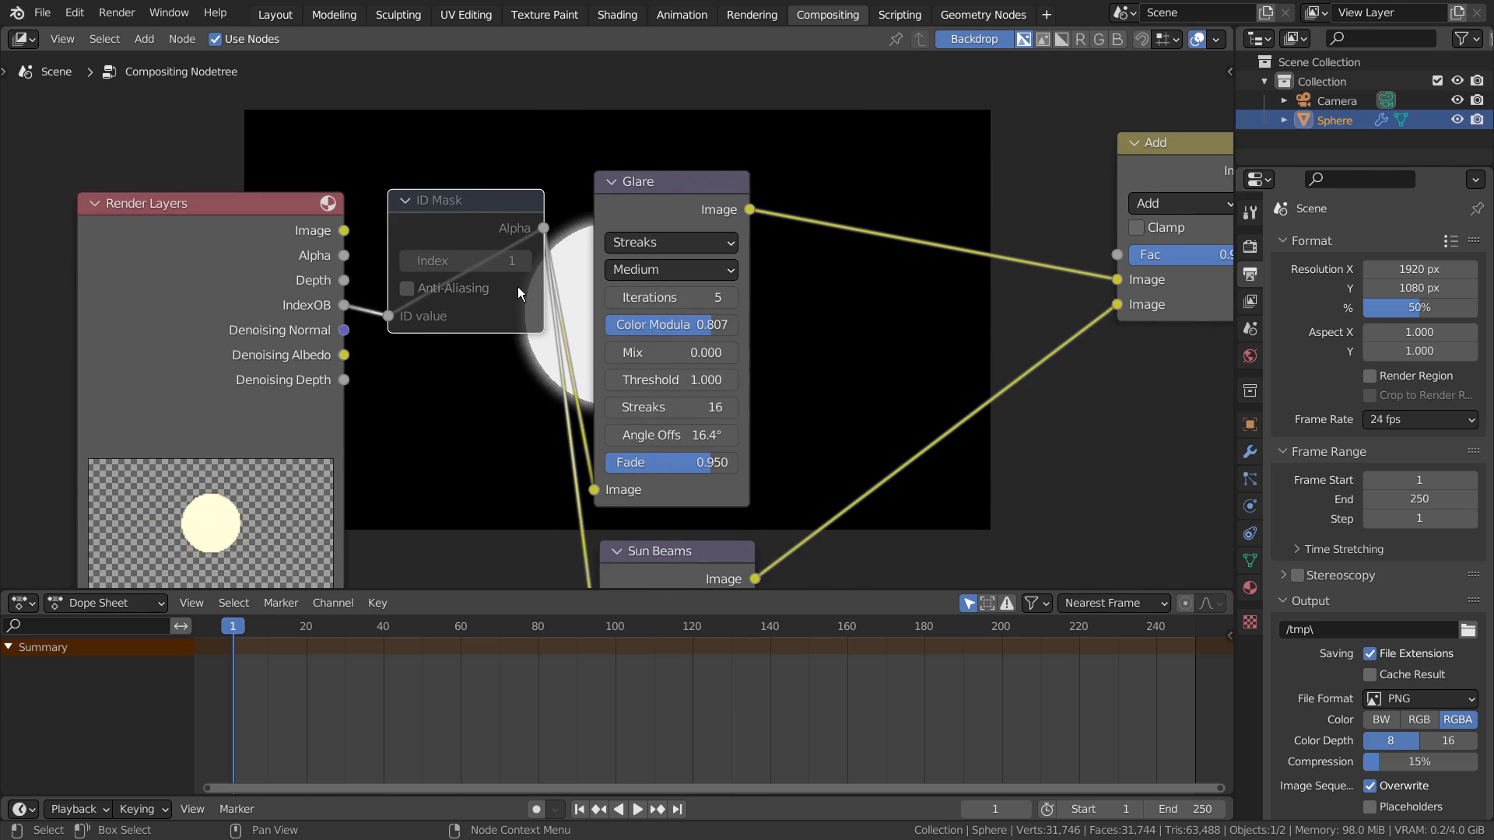
scroll(517, 286, "down", 1)
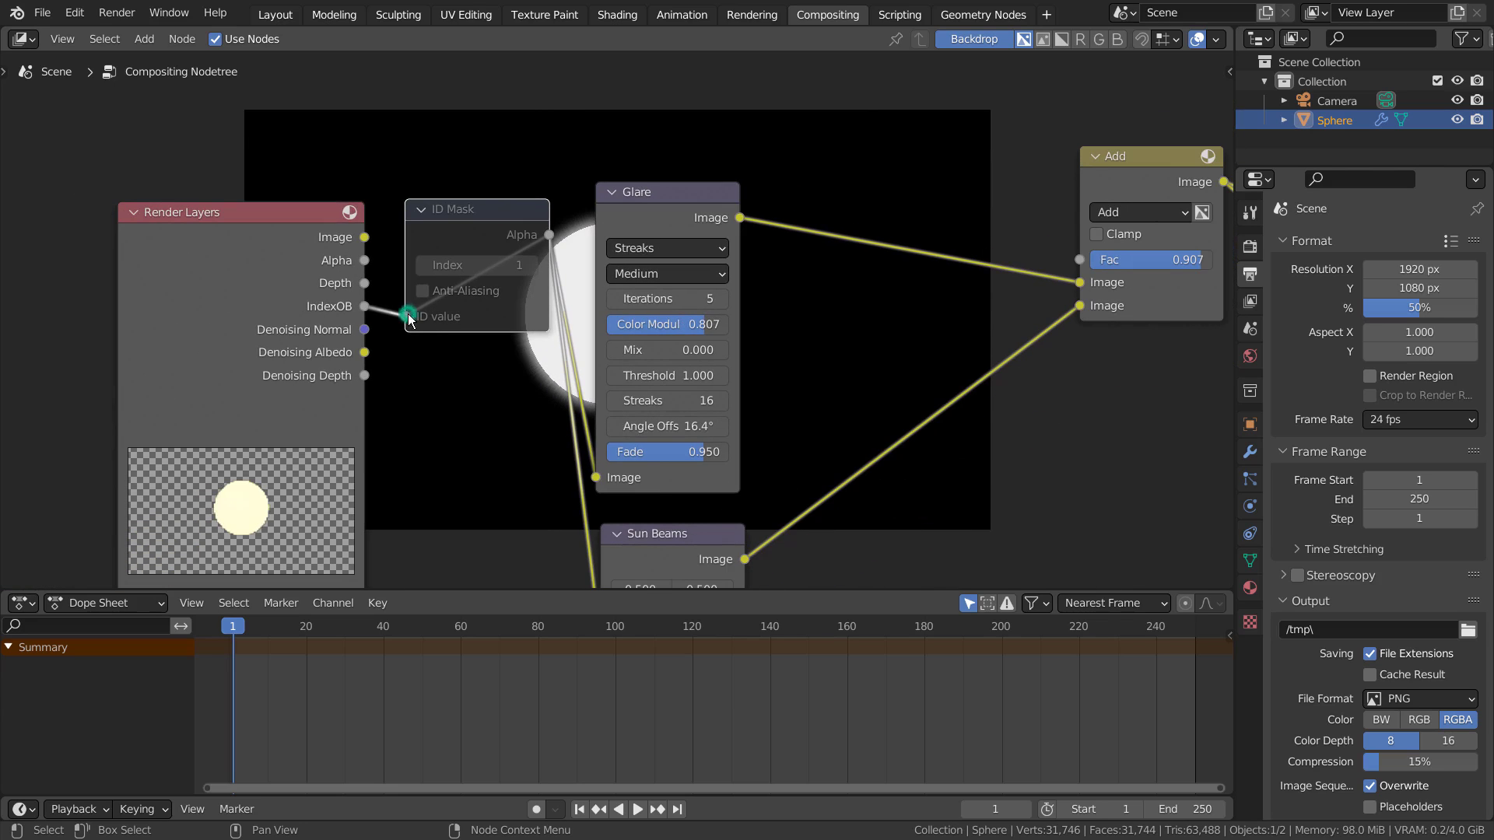
Link Render Layers IndexOB directly to the Glare and Sun Beams image inputs.
left_click_drag(409, 318, 595, 478)
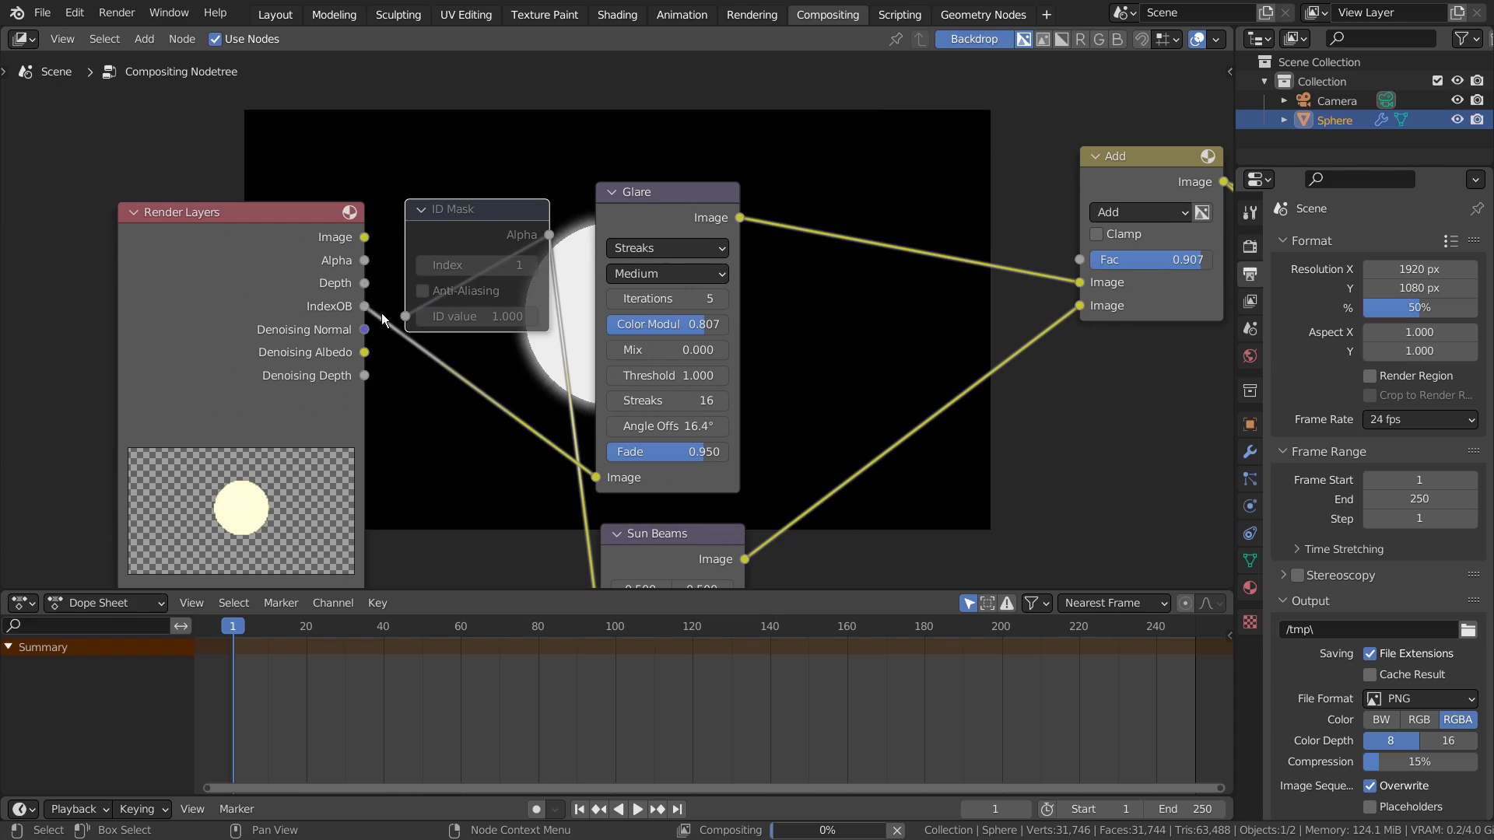
left_click_drag(365, 305, 602, 417)
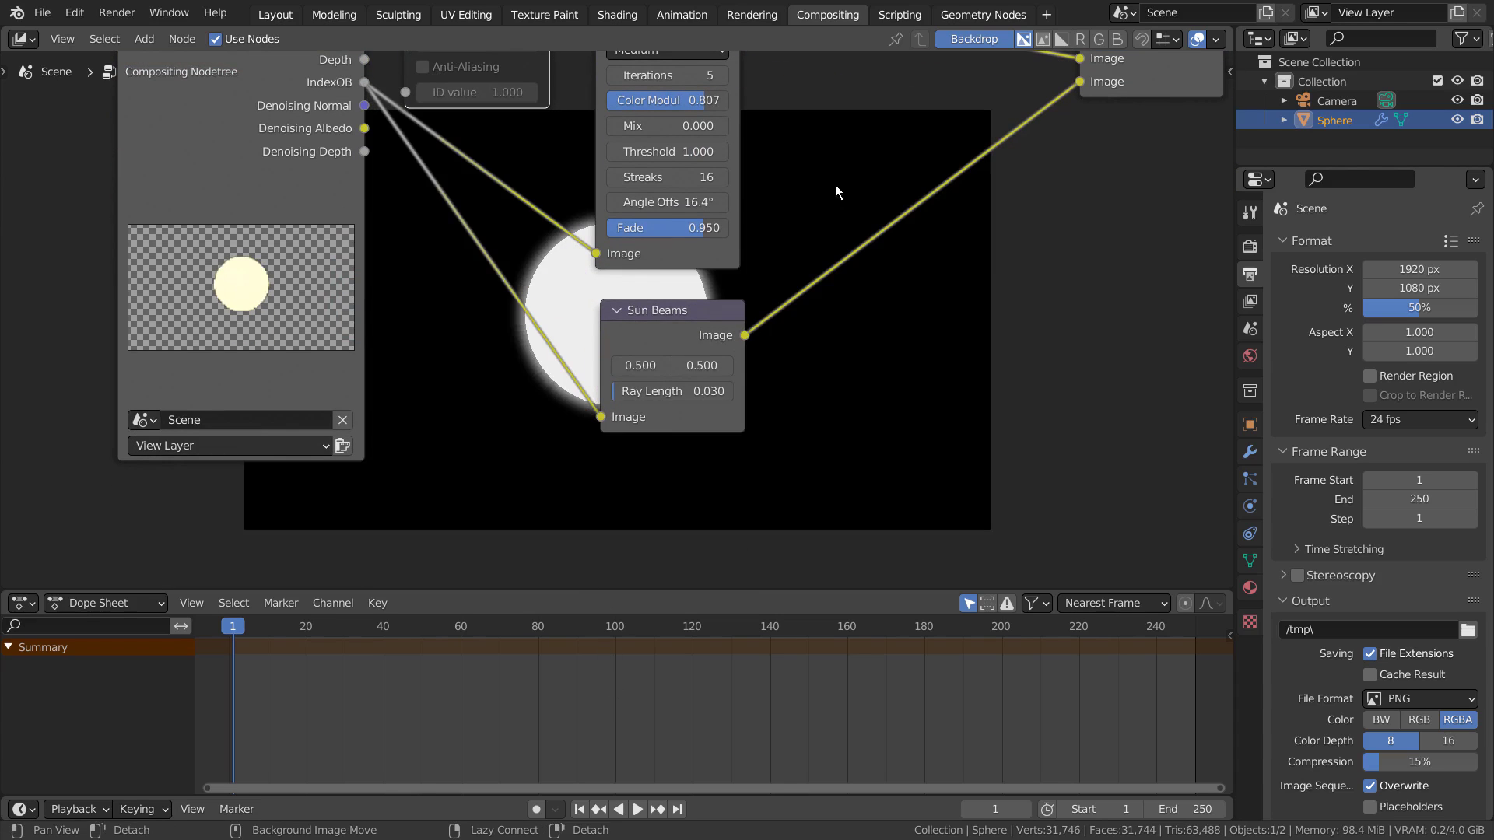
middle_click_drag(835, 190, 832, 360)
Move the ID Mask node aside and delete it.
left_click_drag(441, 152, 449, 103)
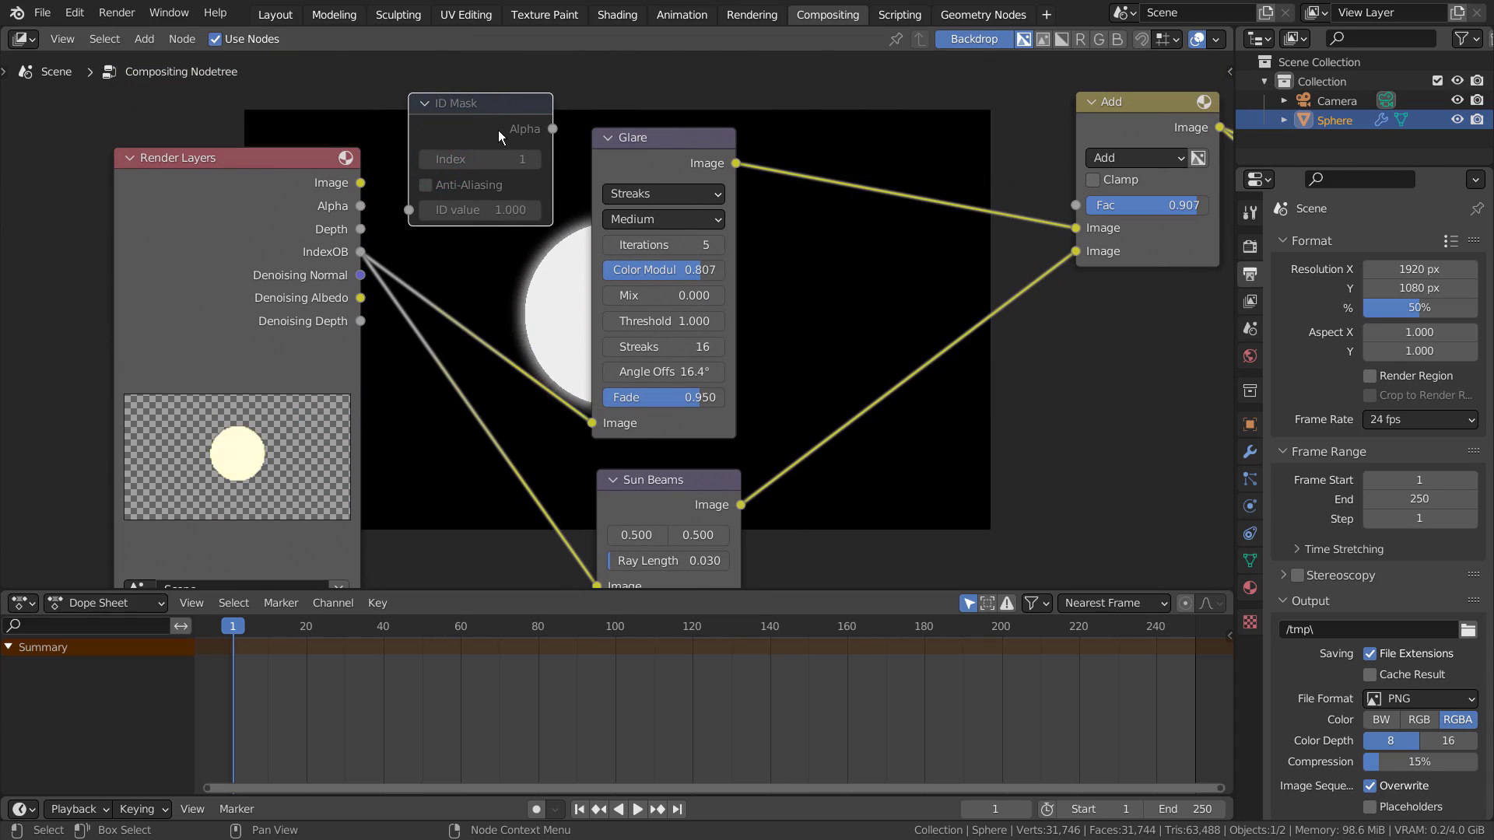
key("x")
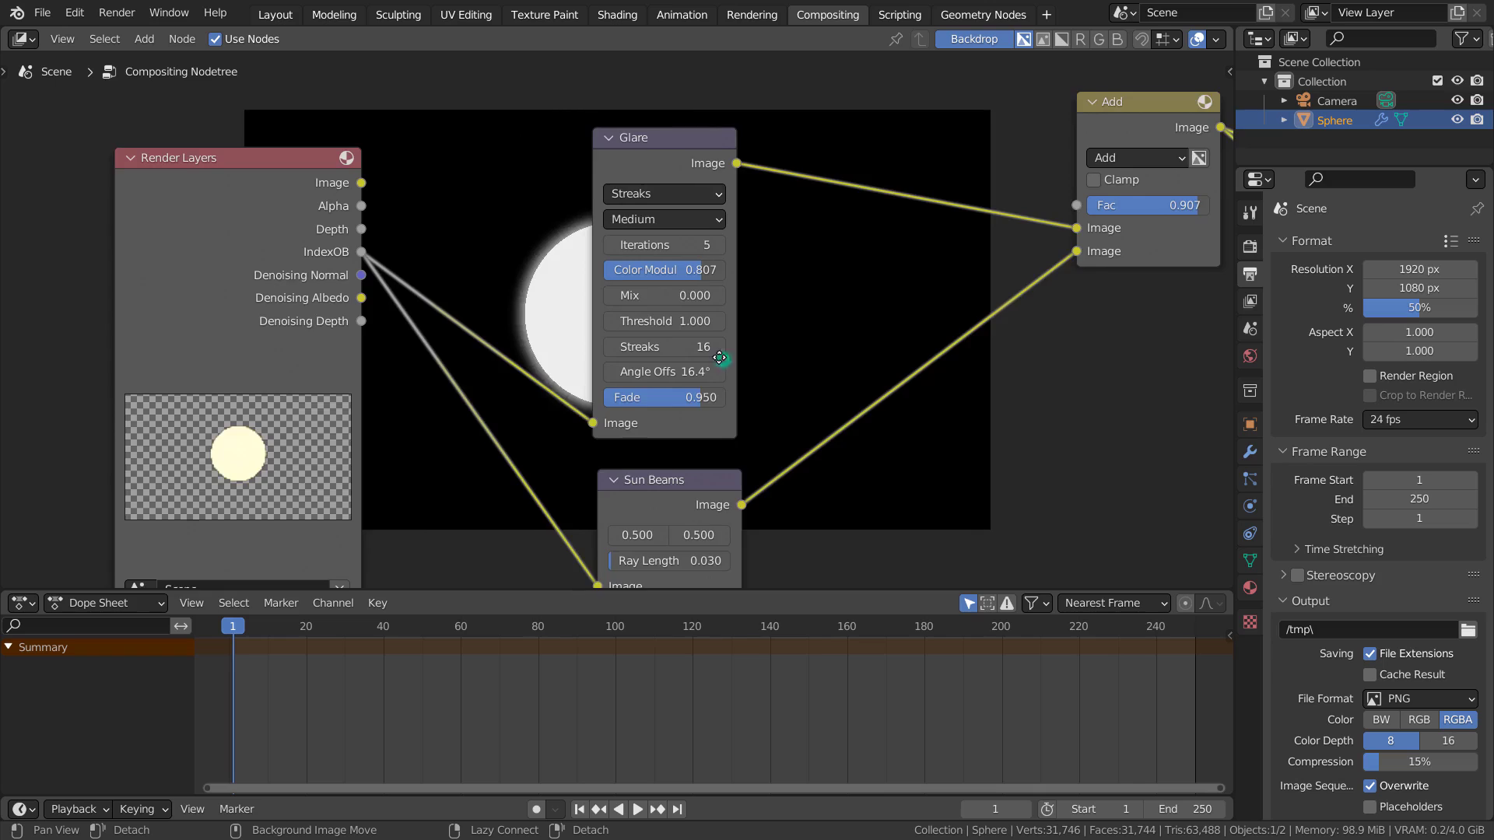
middle_click_drag(721, 358, 601, 338)
middle_click_drag(510, 343, 490, 351)
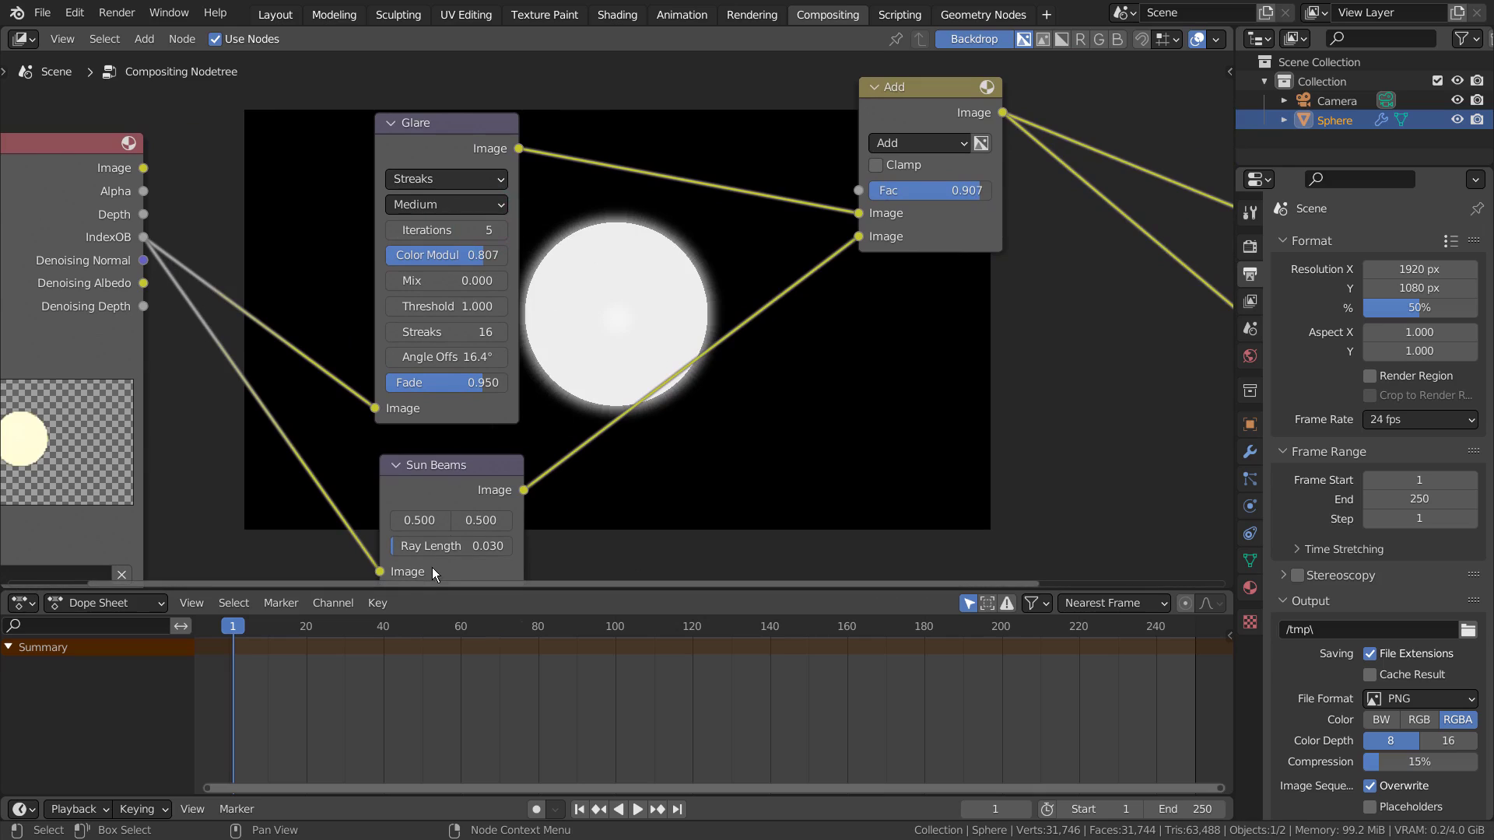
Adjust the Sun Beams ray length, settling on 0.037 for a tight halo.
left_click_drag(432, 555, 500, 556)
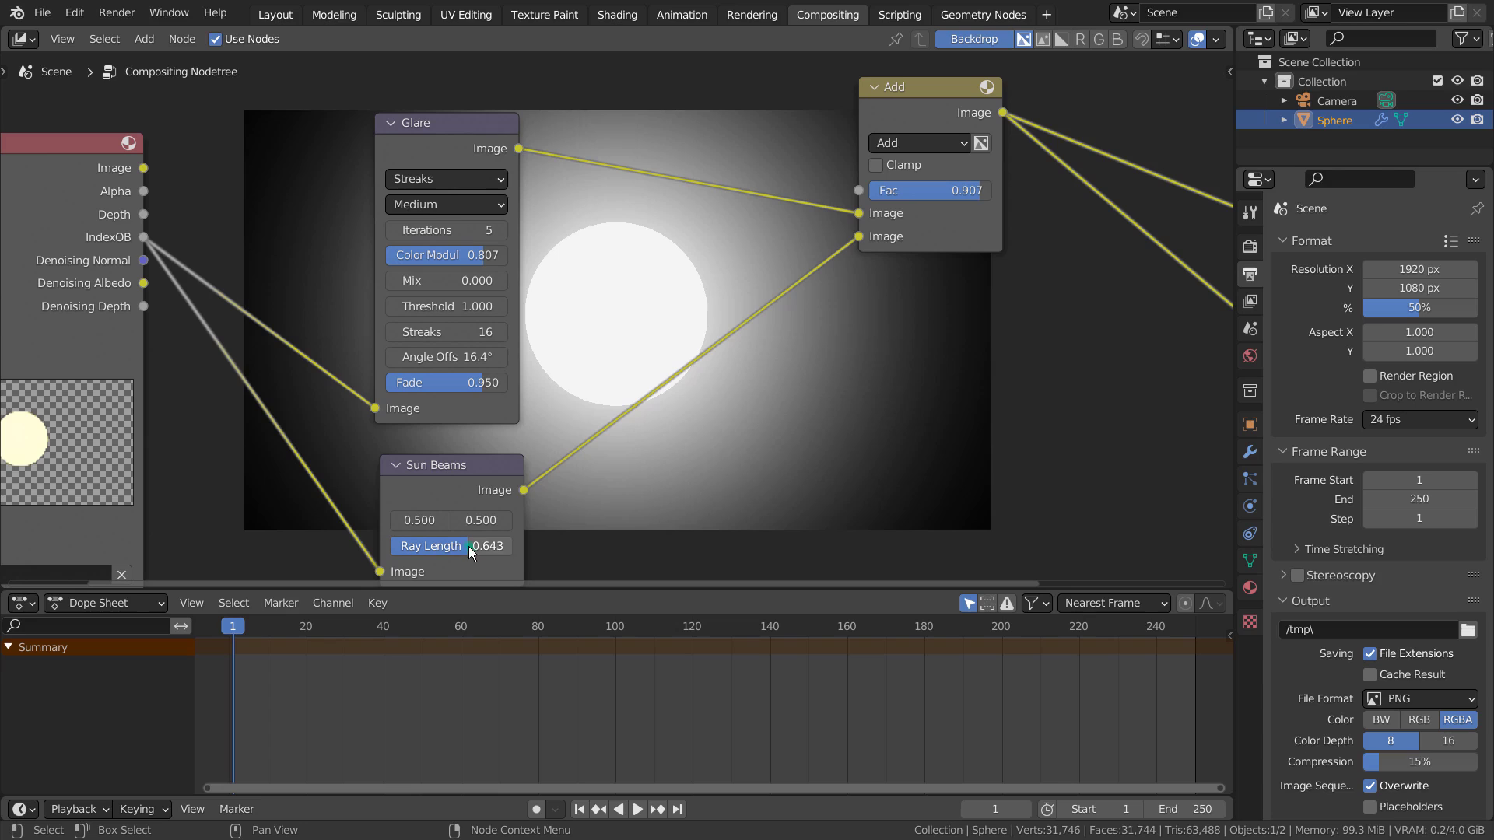
mouse_move(473, 550)
left_mouse_down()
mouse_move(401, 548)
mouse_move(421, 545)
left_mouse_up()
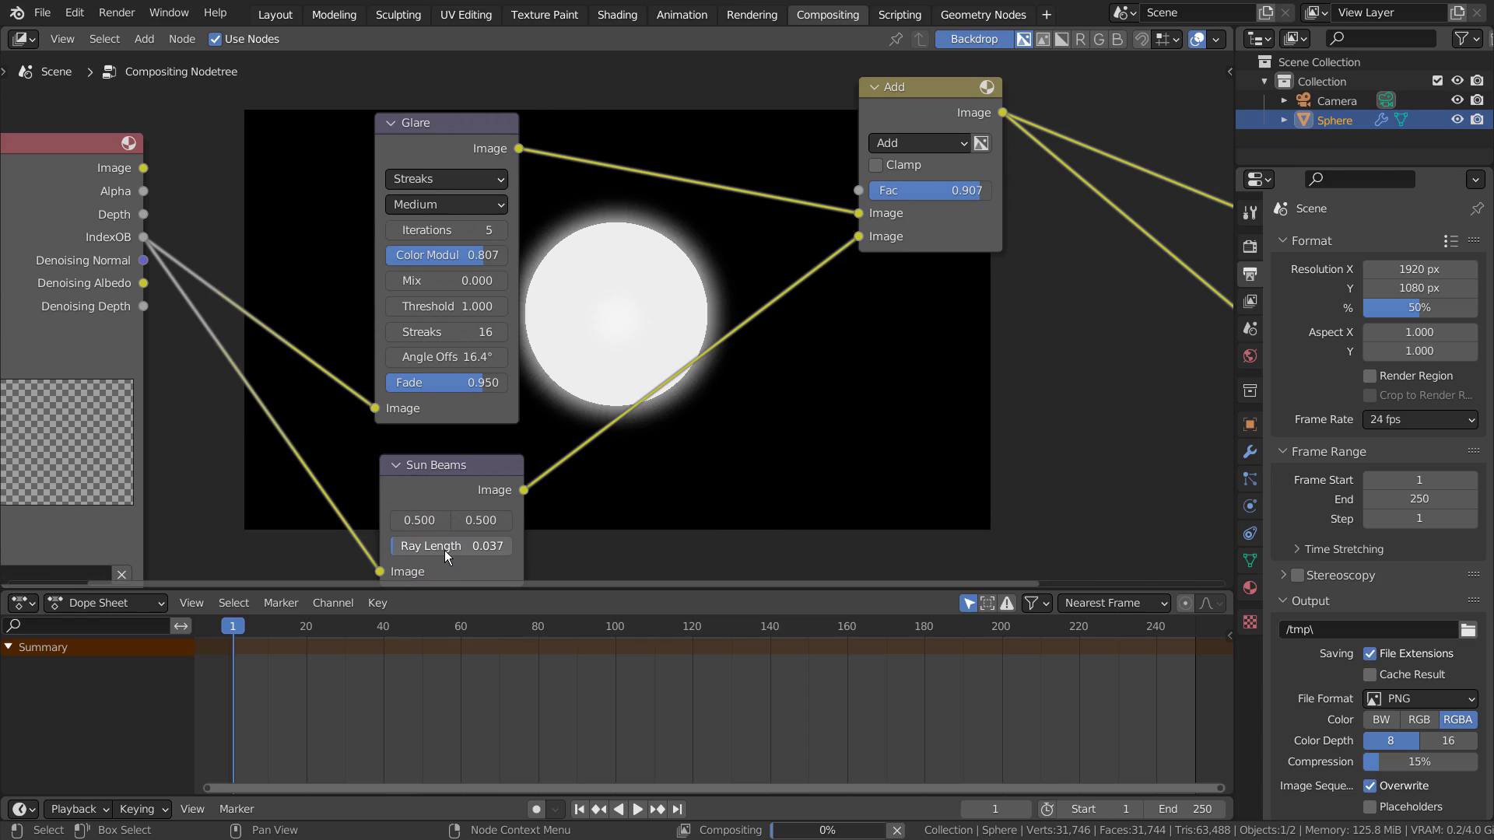
scroll(618, 322, "up", 2)
scroll(662, 289, "up", 1)
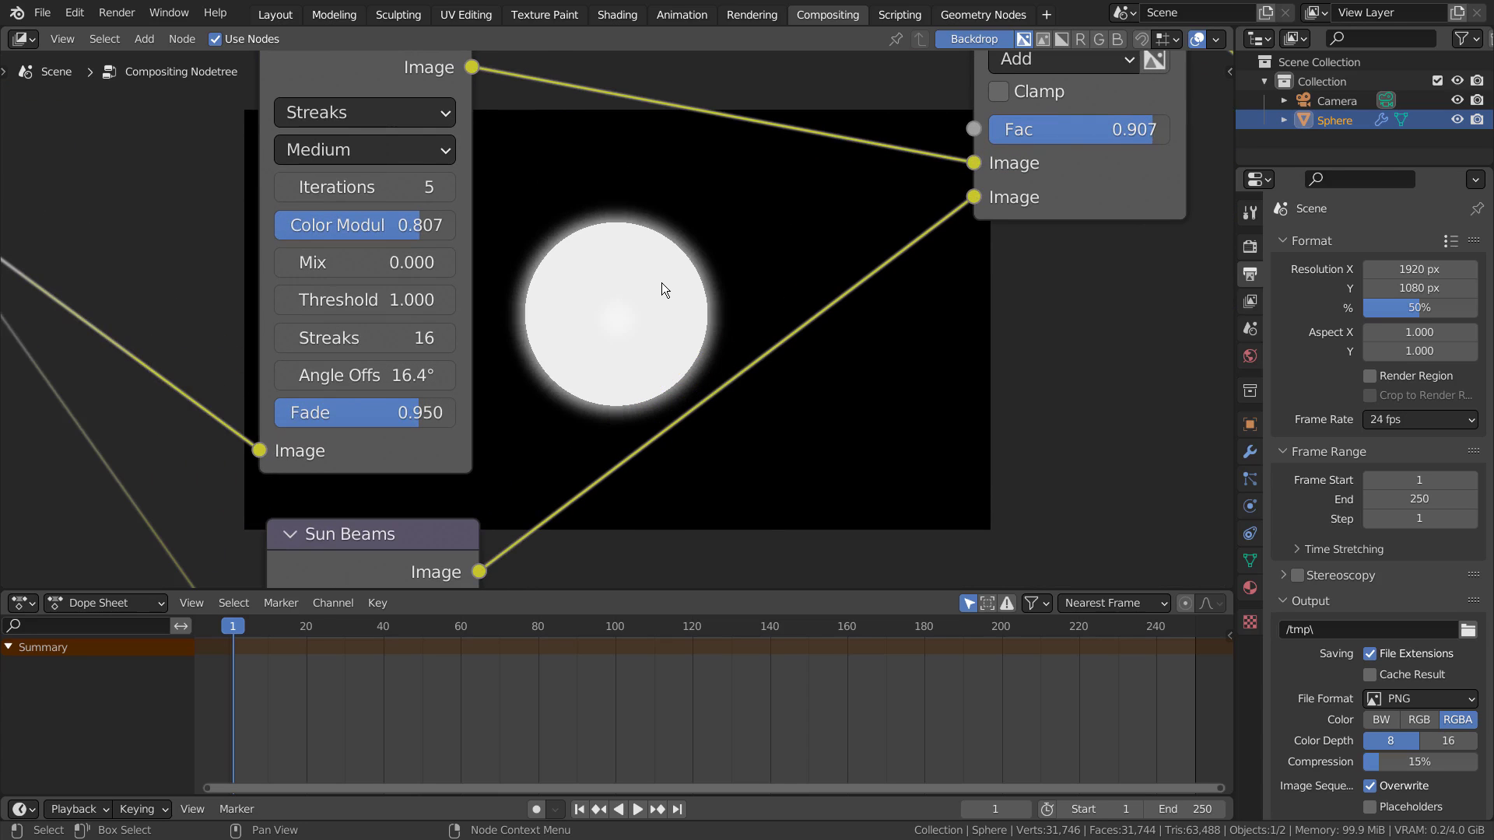
scroll(716, 311, "down", 2)
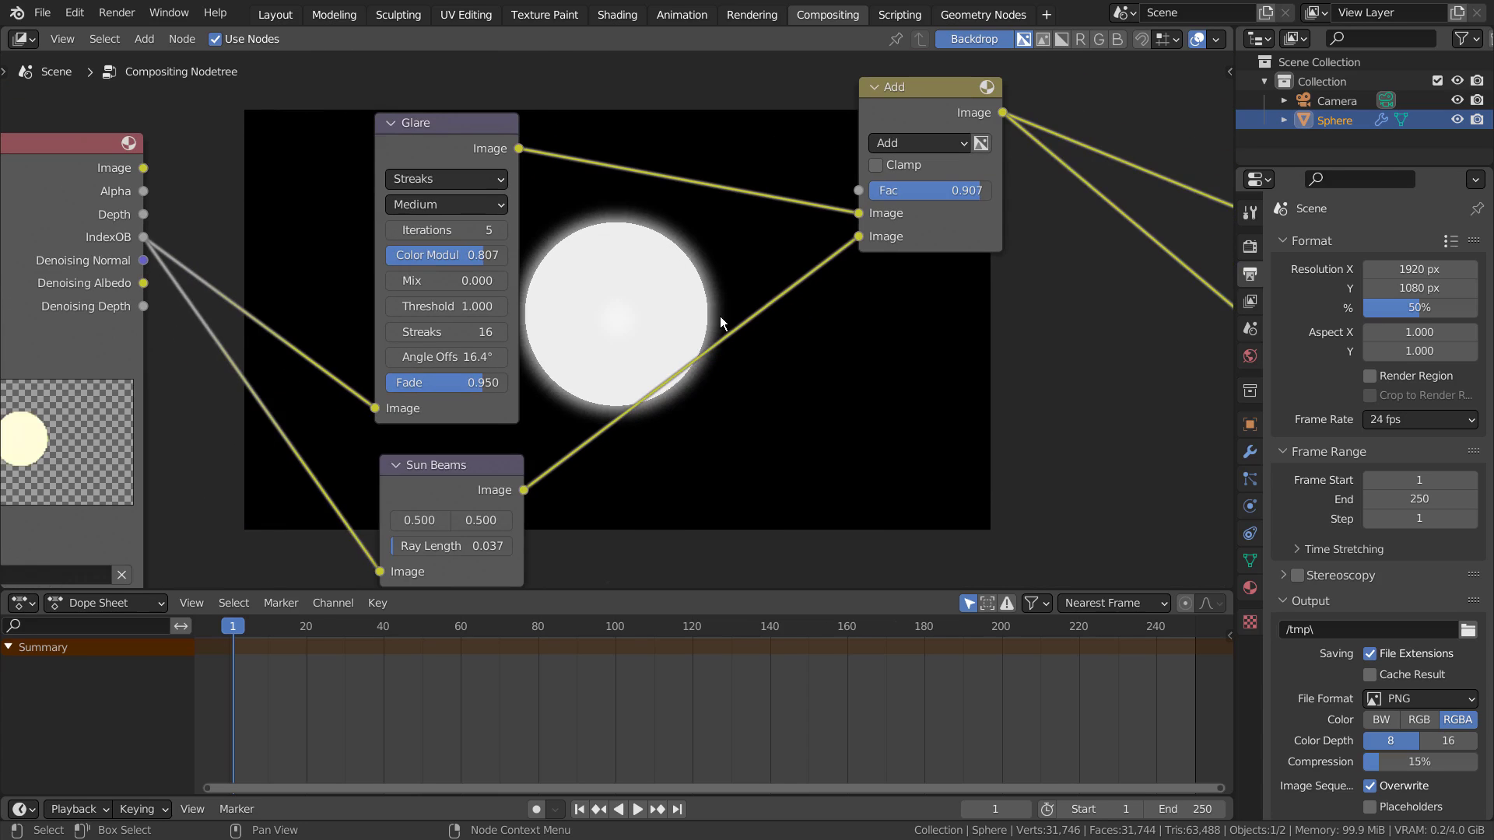